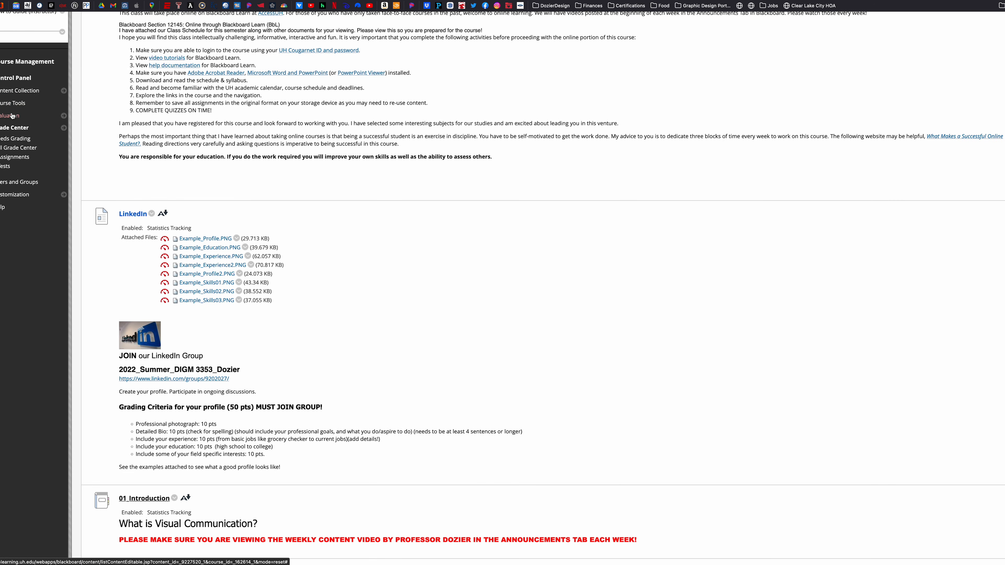
Open the course's Assignments page and examine the Assignment 05_Color entry with its attached example files
{"action": "scroll", "coordinate": [26, 115], "scroll_direction": "up", "scroll_amount": 5}
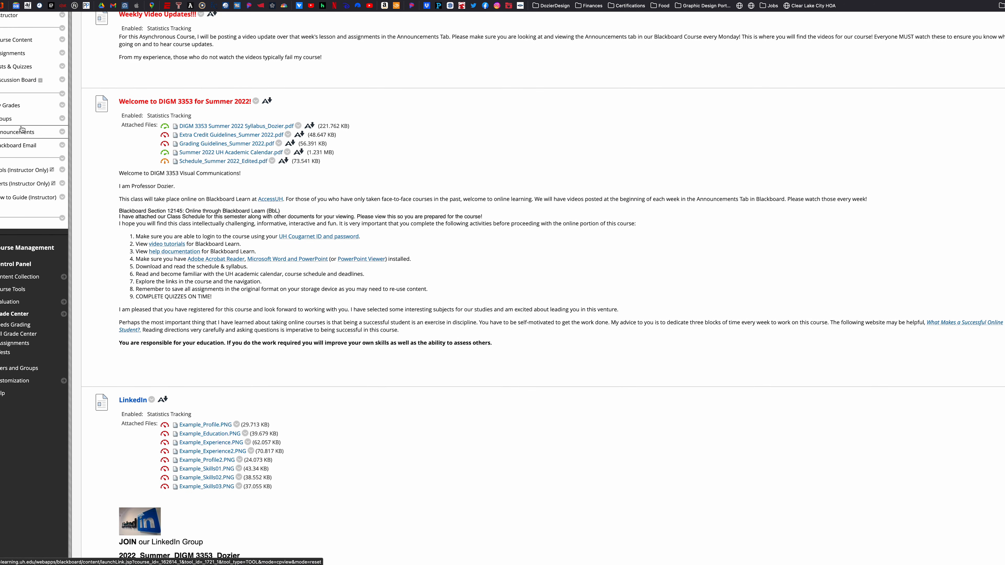
{"action": "scroll", "coordinate": [23, 124], "scroll_direction": "up", "scroll_amount": 1}
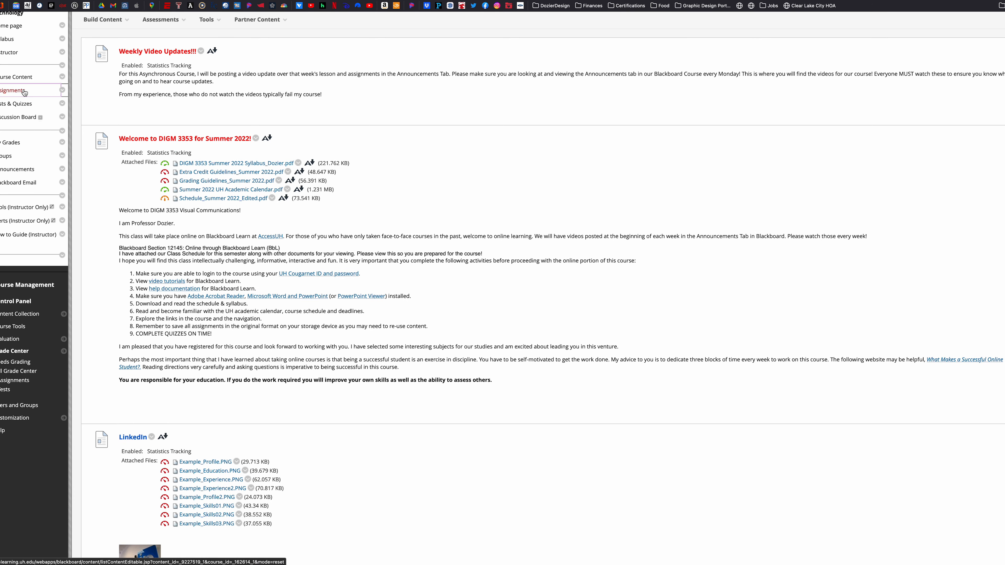
{"action": "left_click", "coordinate": [25, 92]}
{"action": "scroll", "coordinate": [318, 248], "scroll_direction": "down", "scroll_amount": 8}
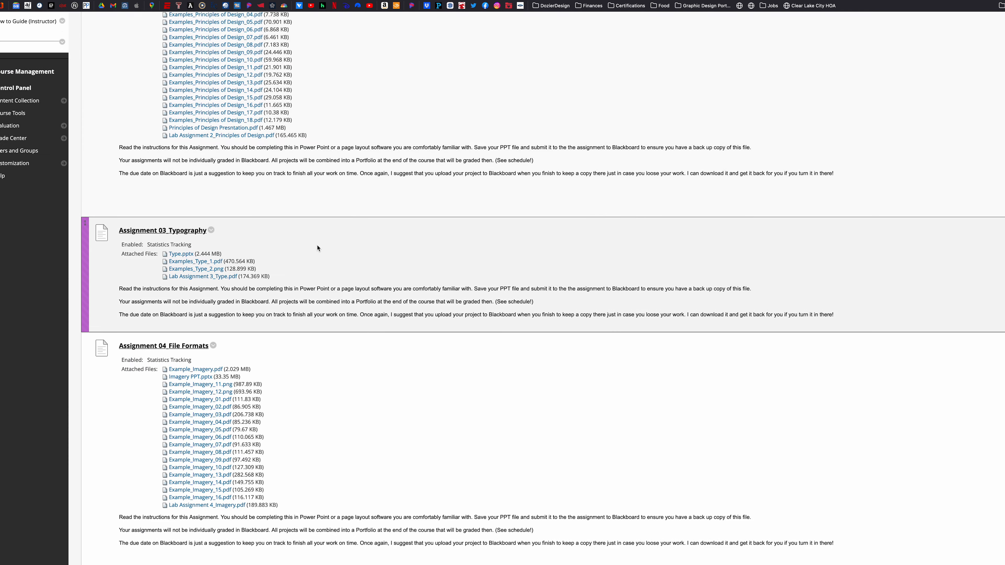
{"action": "scroll", "coordinate": [323, 247], "scroll_direction": "down", "scroll_amount": 15}
{"action": "scroll", "coordinate": [241, 106], "scroll_direction": "up", "scroll_amount": 2}
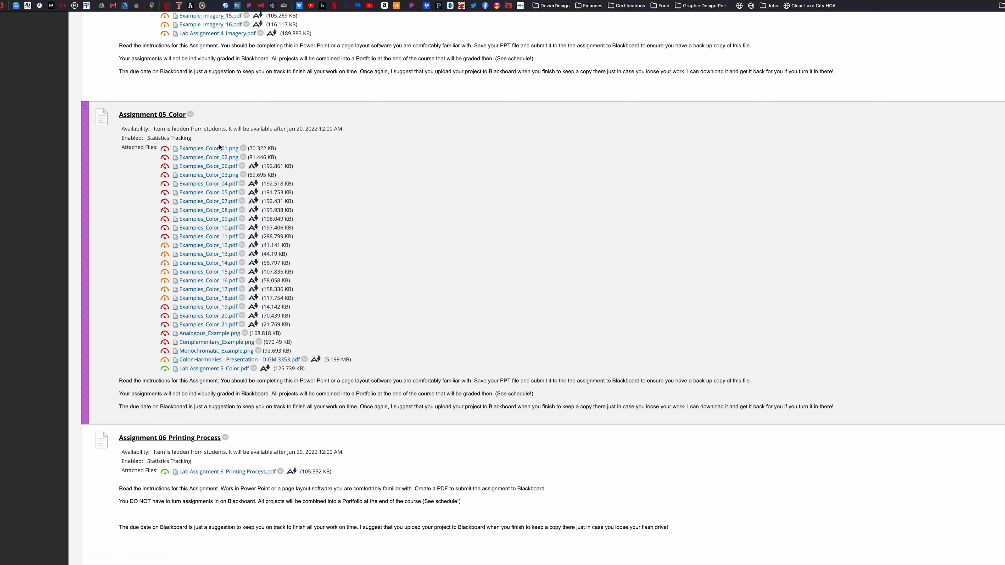
{"action": "scroll", "coordinate": [205, 245], "scroll_direction": "down", "scroll_amount": 1}
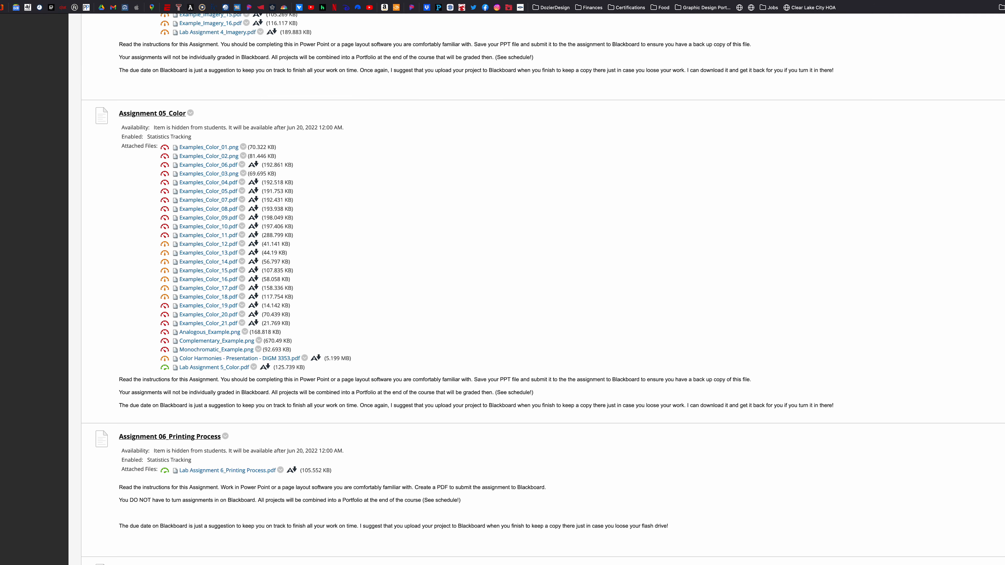
{"action": "scroll", "coordinate": [536, 292], "scroll_direction": "up", "scroll_amount": 1}
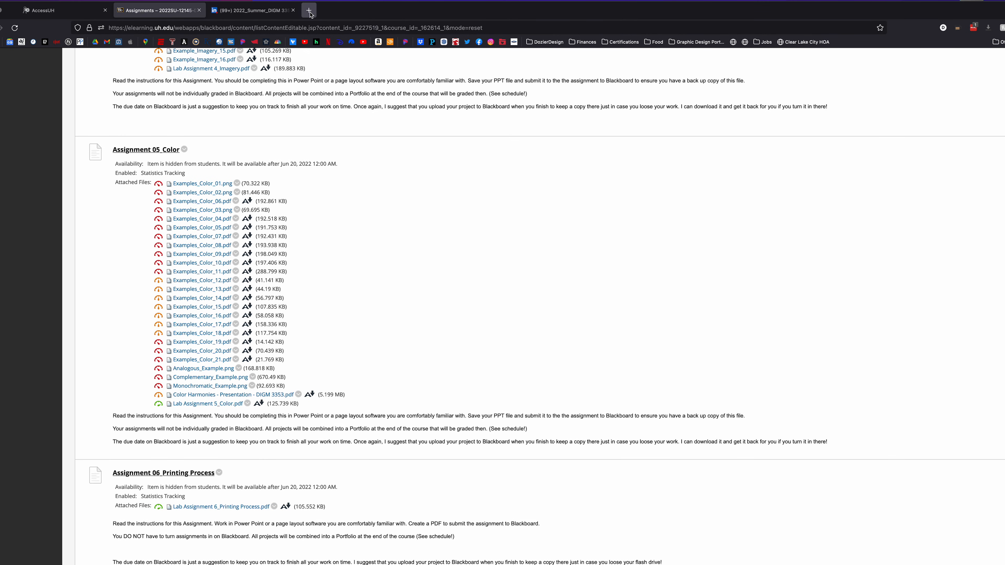
Open color.adobe.com in a new browser tab
{"action": "left_click", "coordinate": [310, 10]}
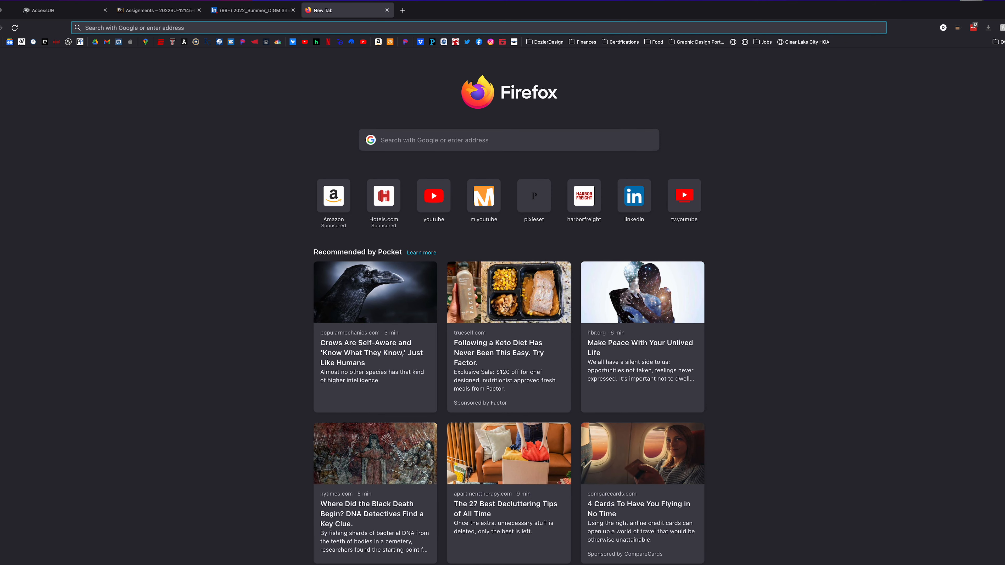
{"action": "type", "text": "color.adobe.com"}
{"action": "key", "text": "Return"}
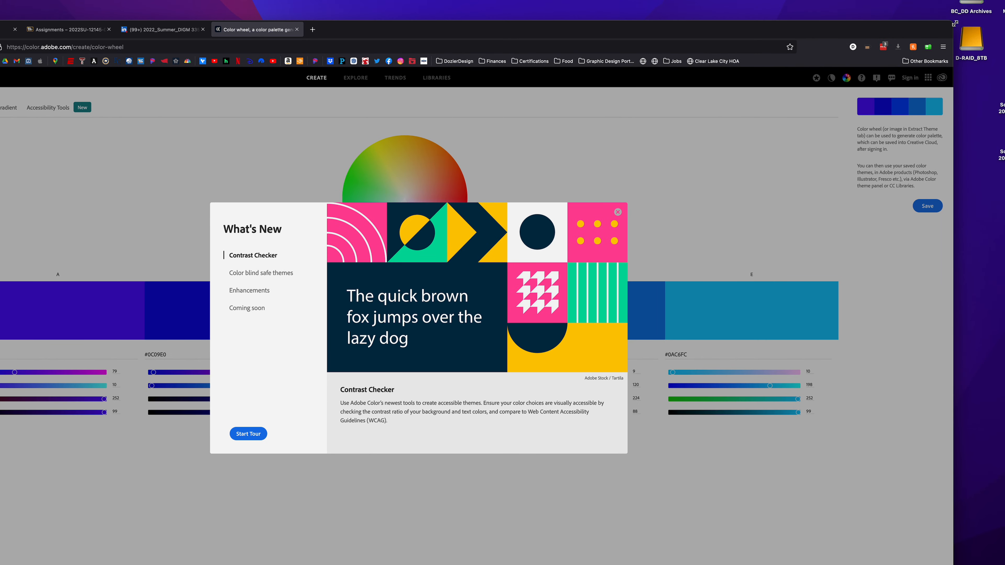
Reposition and widen the browser window to fill the screen, and dismiss the What's New dialog
{"action": "left_click_drag", "start_coordinate": [955, 23], "coordinate": [746, 43]}
{"action": "left_click_drag", "start_coordinate": [706, 52], "coordinate": [821, 13]}
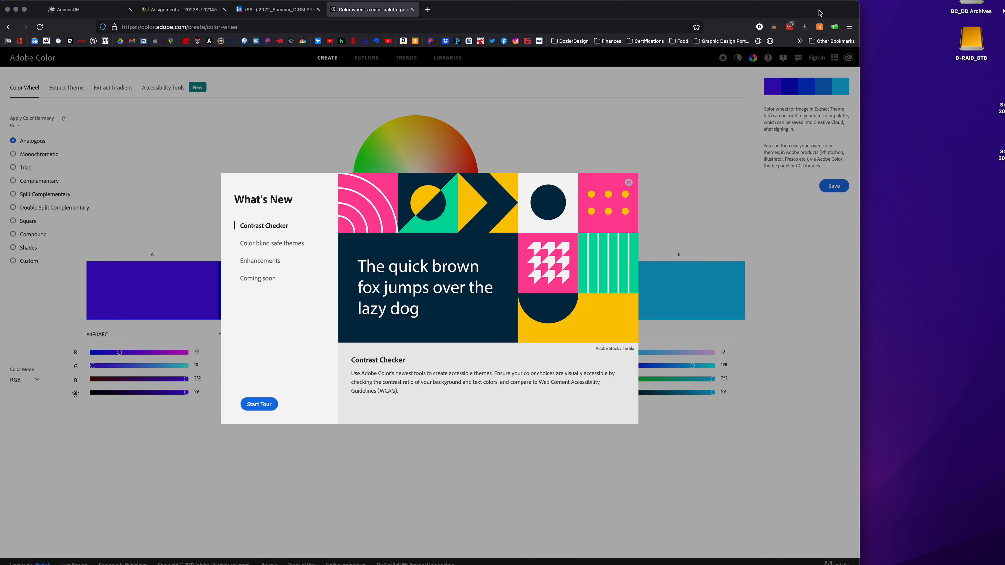
{"action": "left_click_drag", "start_coordinate": [864, 225], "coordinate": [1003, 211]}
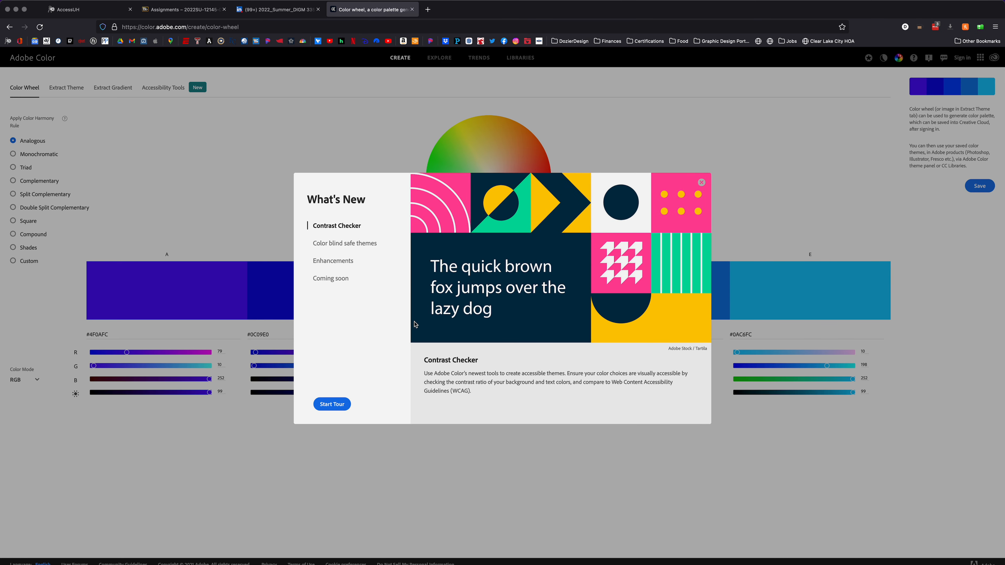
{"action": "left_click", "coordinate": [702, 183]}
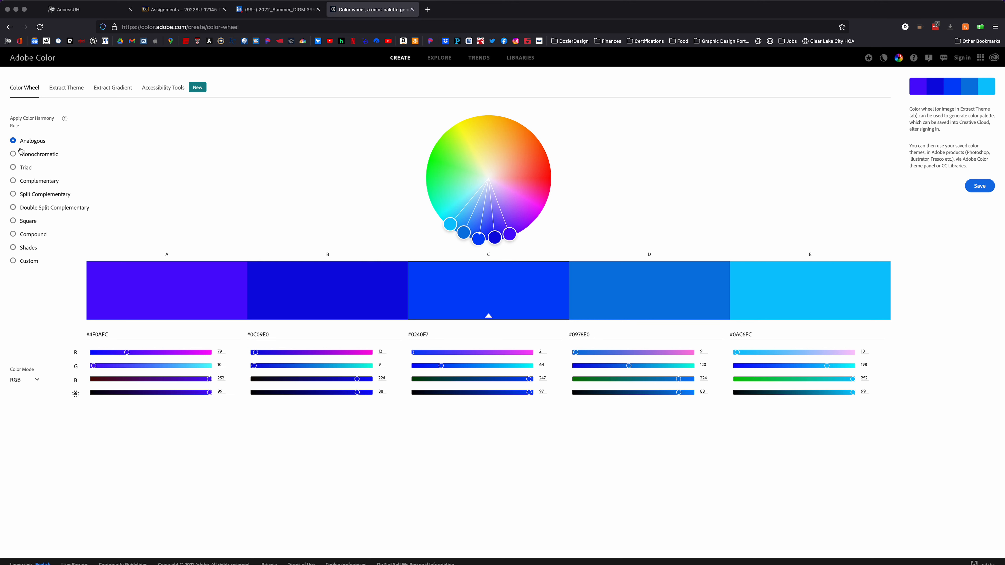
Preview the Monochromatic, Triad, Complementary and Split Complementary color harmony rules, ending back on Analogous
{"action": "left_click", "coordinate": [13, 154]}
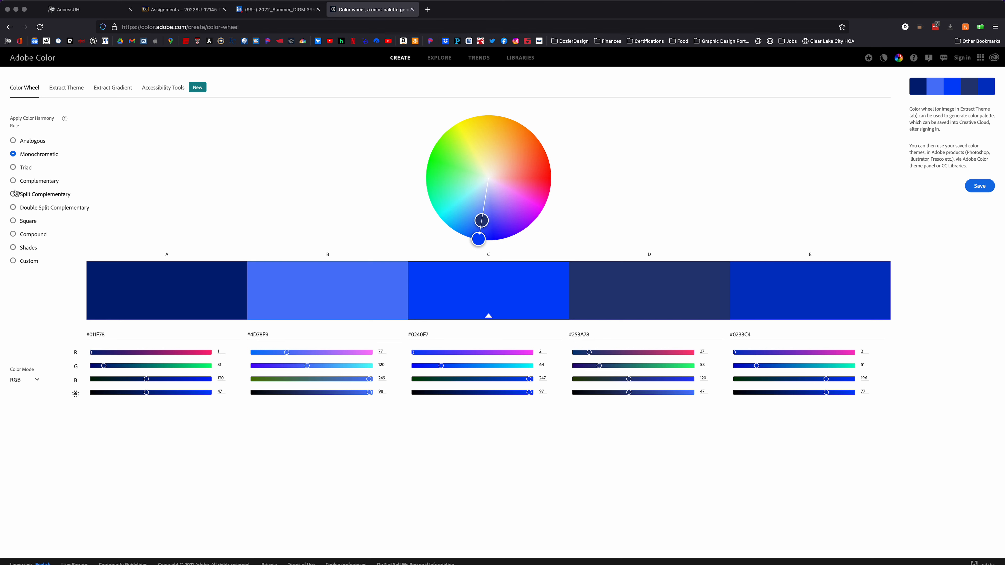
{"action": "left_click", "coordinate": [14, 168]}
{"action": "left_click", "coordinate": [14, 182]}
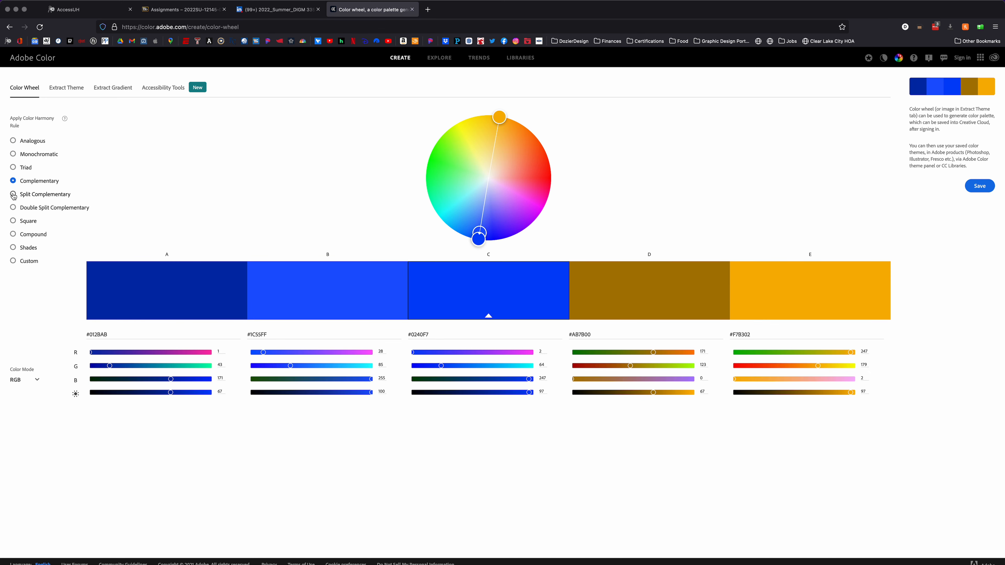
{"action": "left_click", "coordinate": [14, 195]}
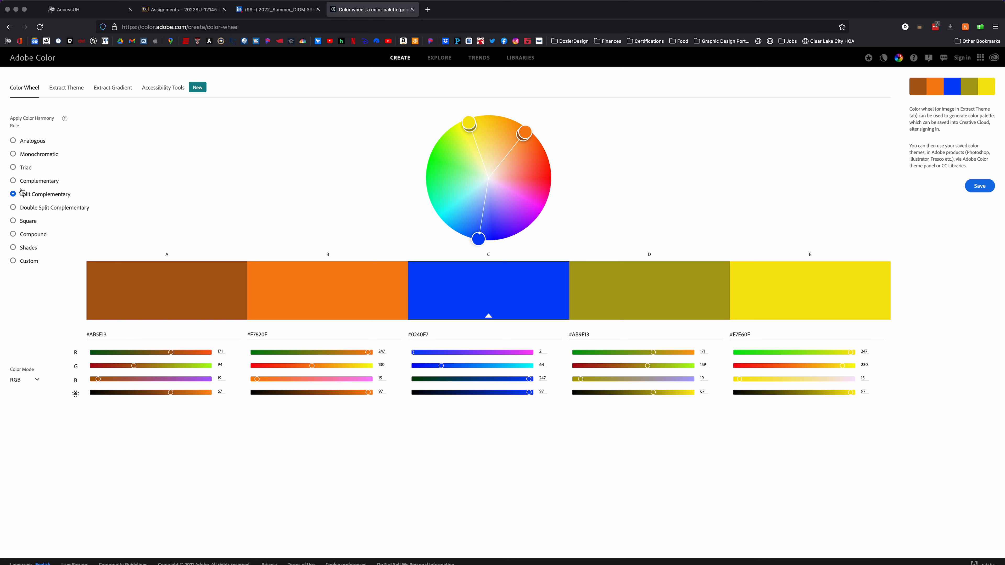
{"action": "left_click", "coordinate": [14, 141]}
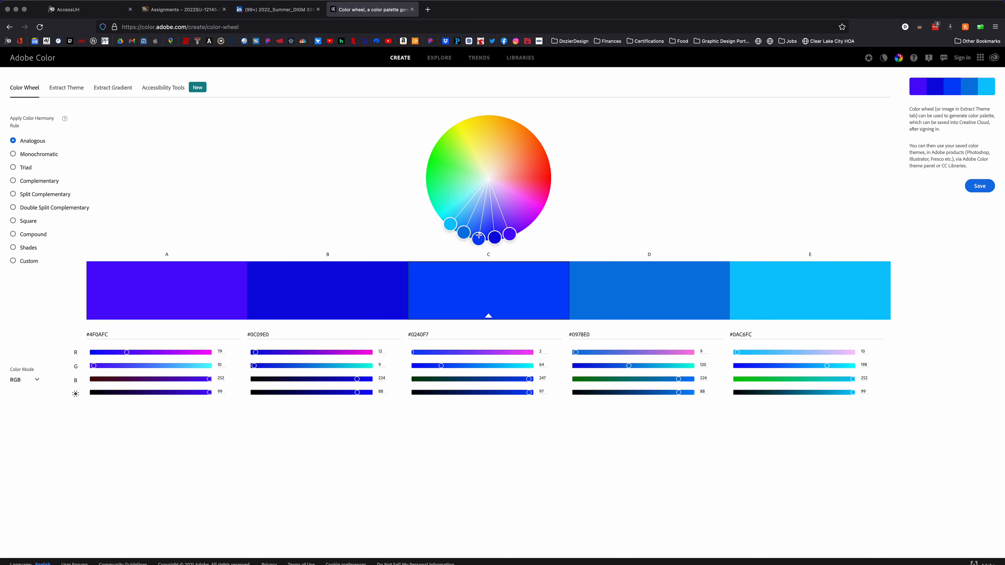
Shift the analogous palette's base color on the color wheel to a light violet of about #8373FA
{"action": "left_click_drag", "start_coordinate": [478, 240], "coordinate": [536, 191]}
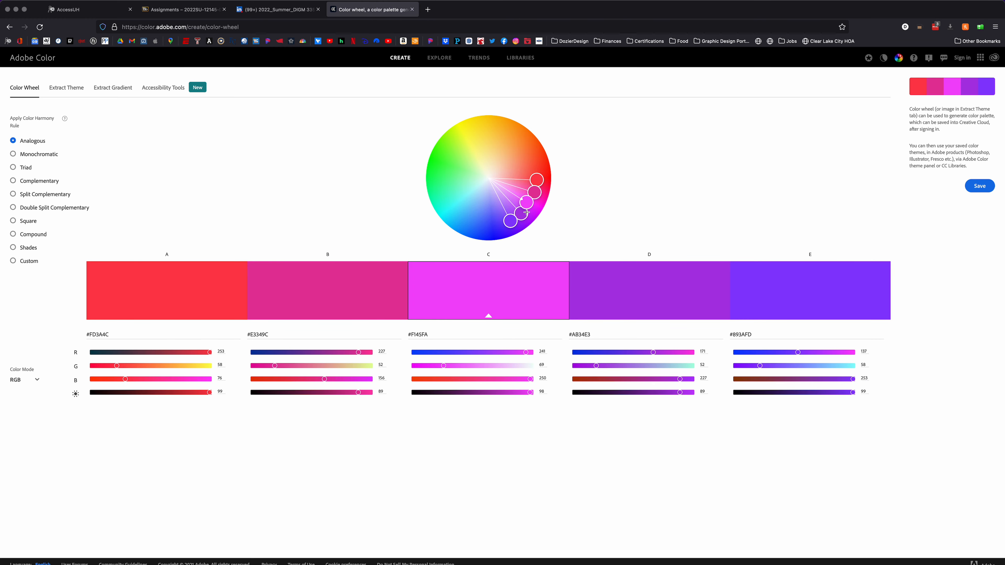
{"action": "left_click_drag", "start_coordinate": [525, 202], "coordinate": [494, 212]}
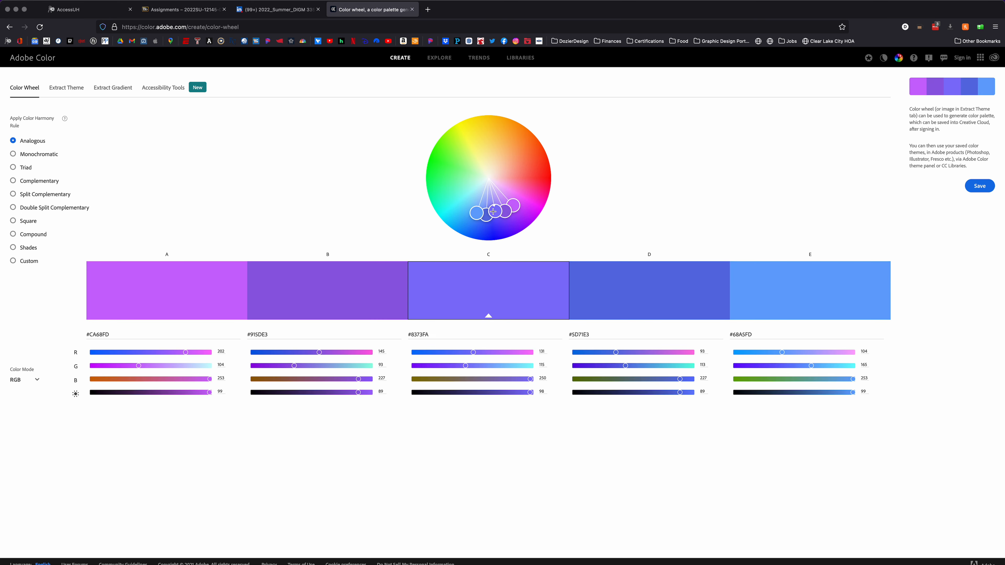
{"action": "left_click_drag", "start_coordinate": [111, 335], "coordinate": [85, 336]}
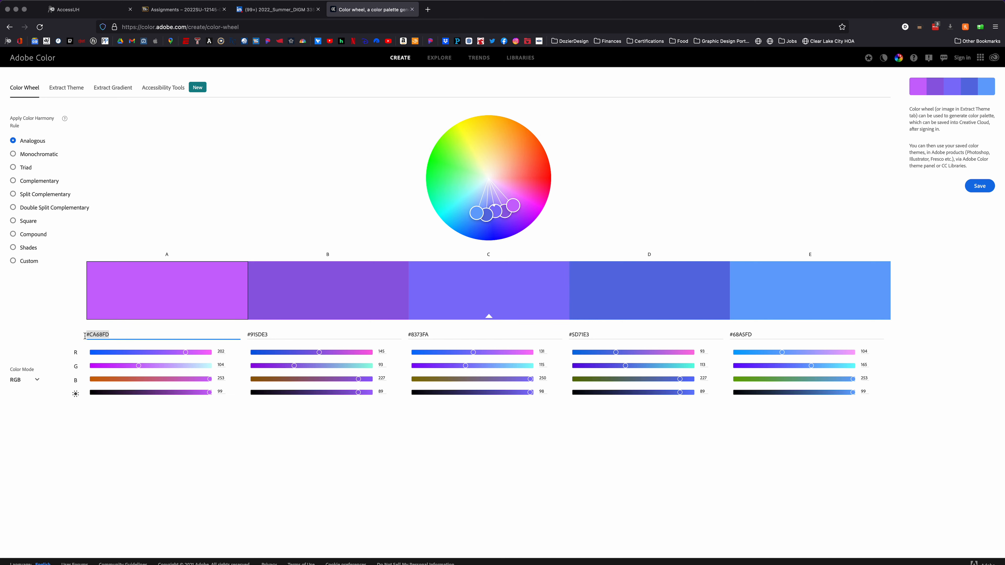
{"action": "left_click", "coordinate": [276, 333]}
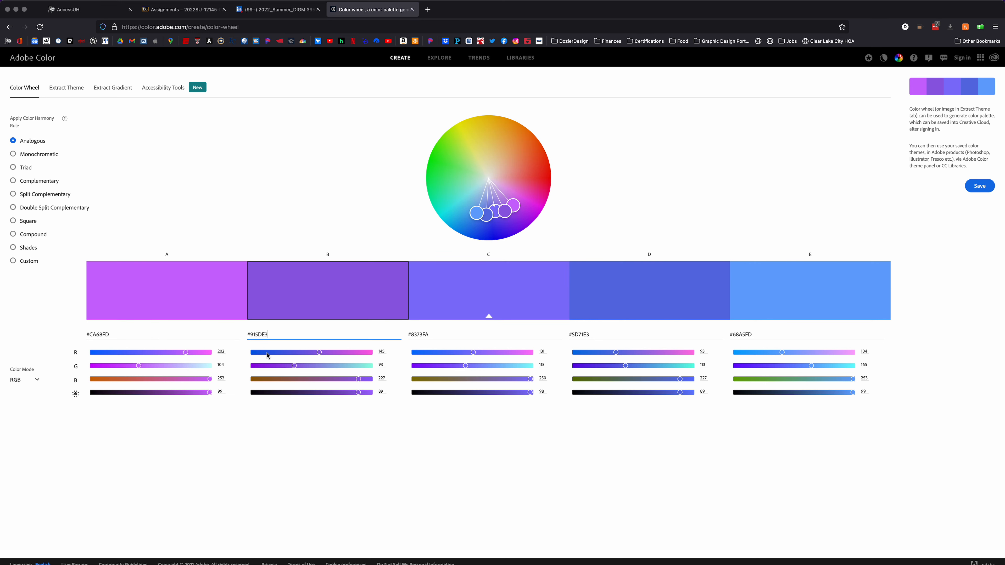
Open office.com in a new tab and create a new blank PowerPoint presentation
{"action": "left_click", "coordinate": [428, 11]}
{"action": "type", "text": "office"}
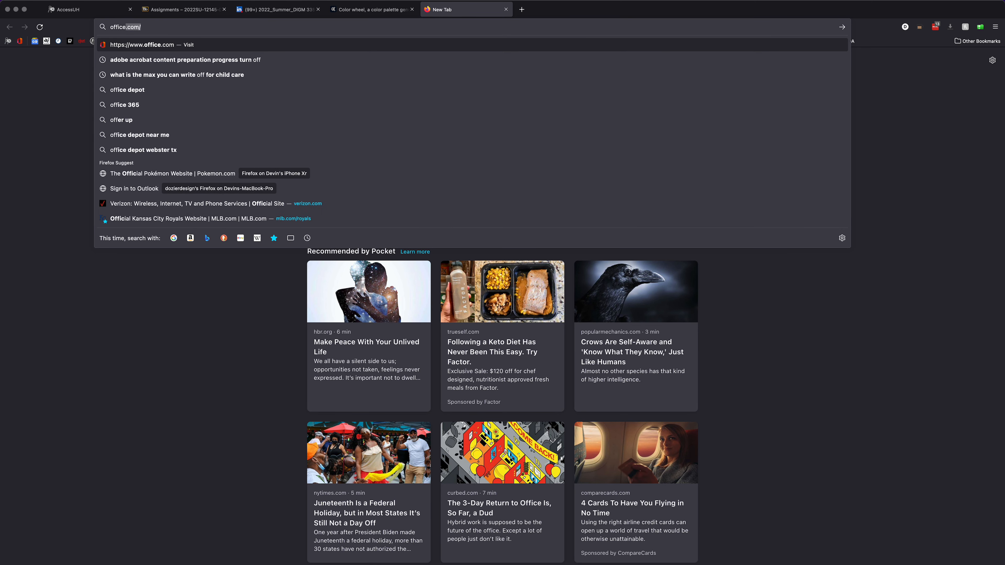
{"action": "key", "text": "Return"}
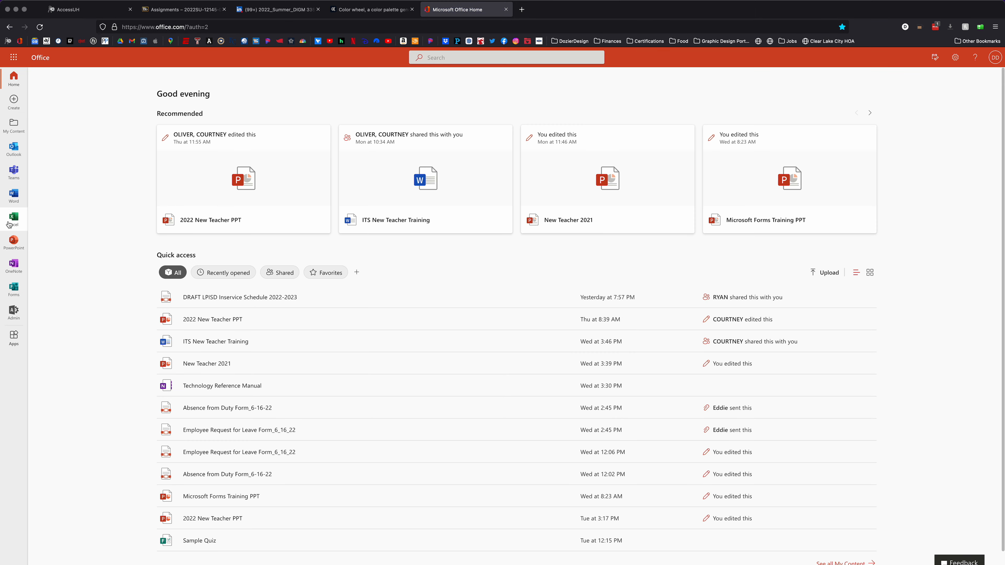
{"action": "left_click", "coordinate": [13, 242]}
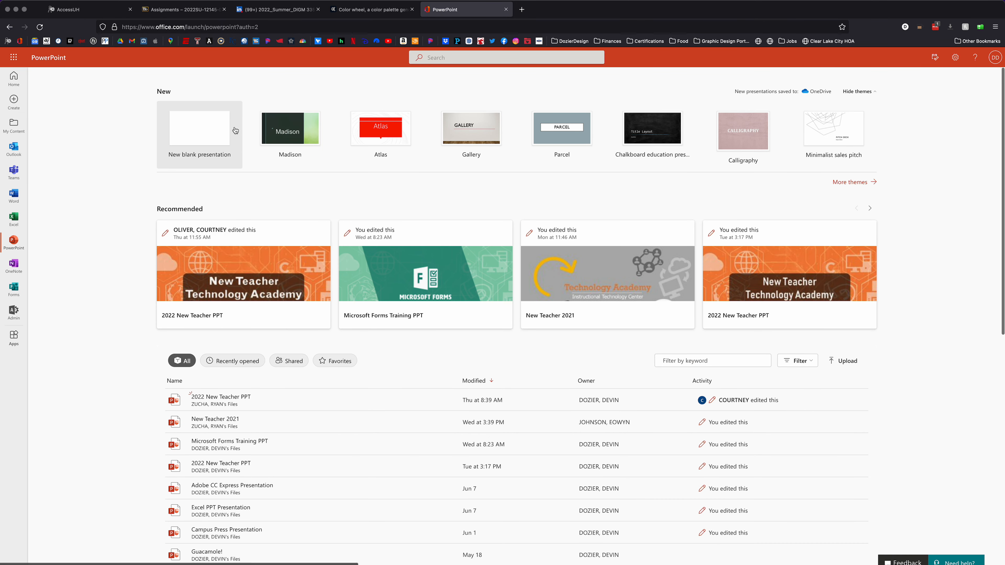
{"action": "left_click", "coordinate": [201, 130]}
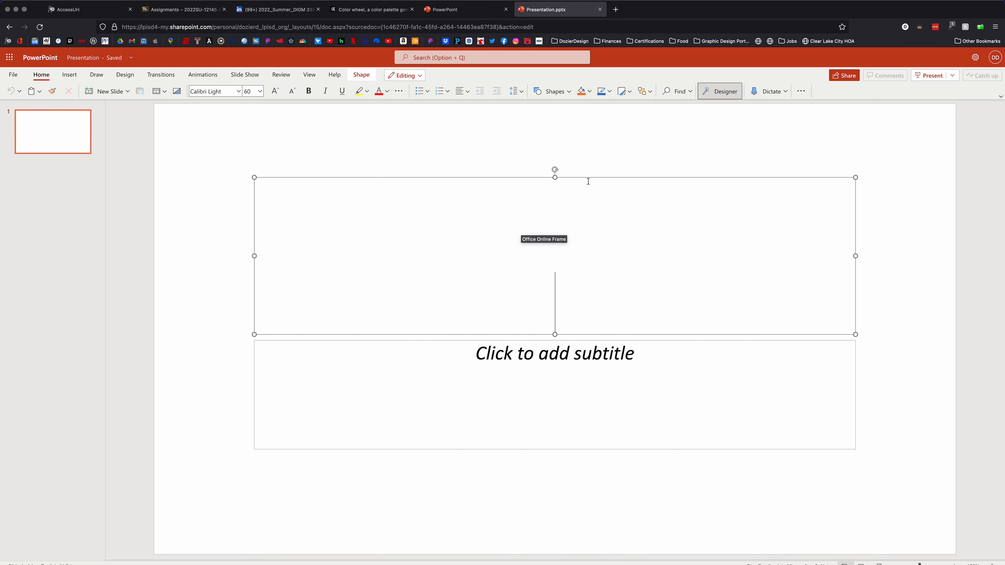
Delete the title and subtitle placeholders from the first slide
{"action": "left_click", "coordinate": [594, 344]}
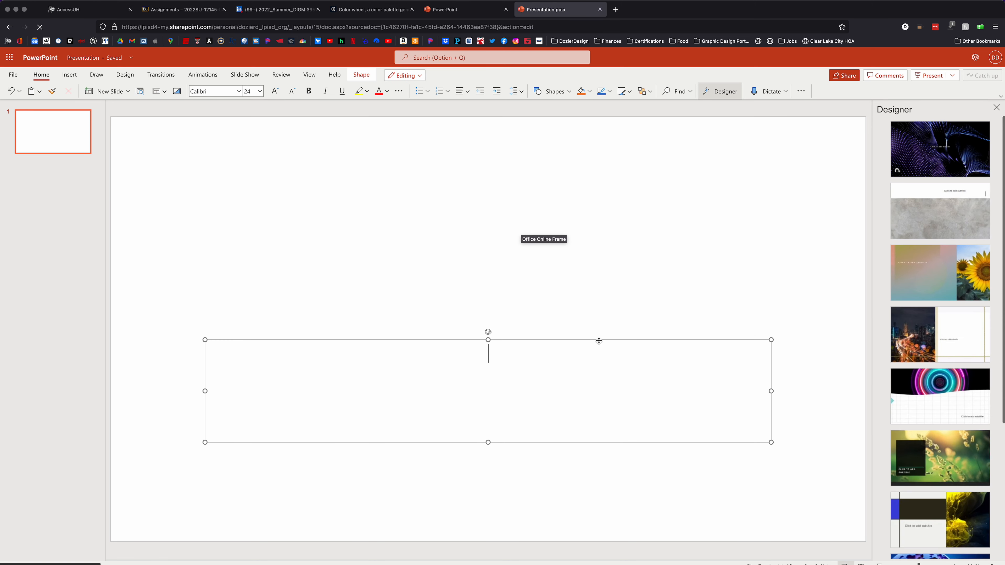
{"action": "left_click", "coordinate": [599, 341]}
{"action": "key", "text": "Delete"}
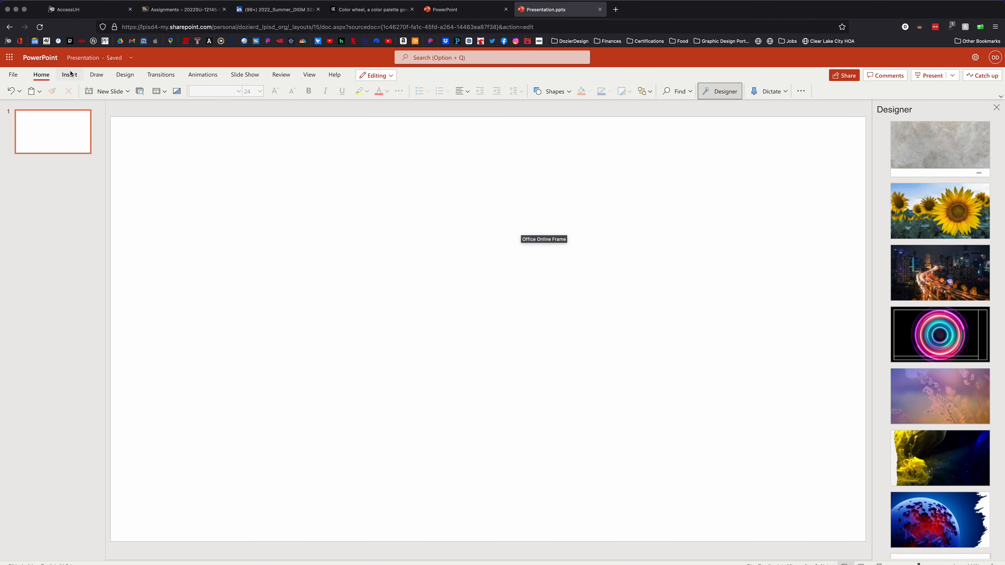
Insert a rectangle about 6.00" wide and 3.47" high and move it up and left toward the slide's center
{"action": "left_click", "coordinate": [70, 75]}
{"action": "left_click", "coordinate": [216, 91]}
{"action": "left_click", "coordinate": [203, 142]}
{"action": "left_click_drag", "start_coordinate": [517, 357], "coordinate": [799, 497]}
{"action": "left_click_drag", "start_coordinate": [611, 331], "coordinate": [428, 208]}
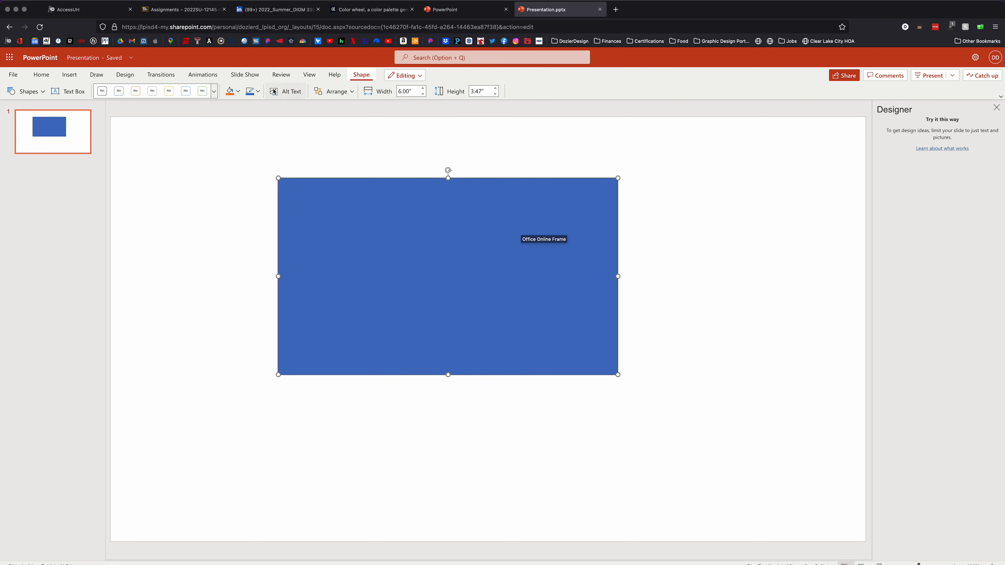
Open the custom fill colors for the rectangle, move the dialog beside the shape and select its Hex value
{"action": "left_click", "coordinate": [238, 92]}
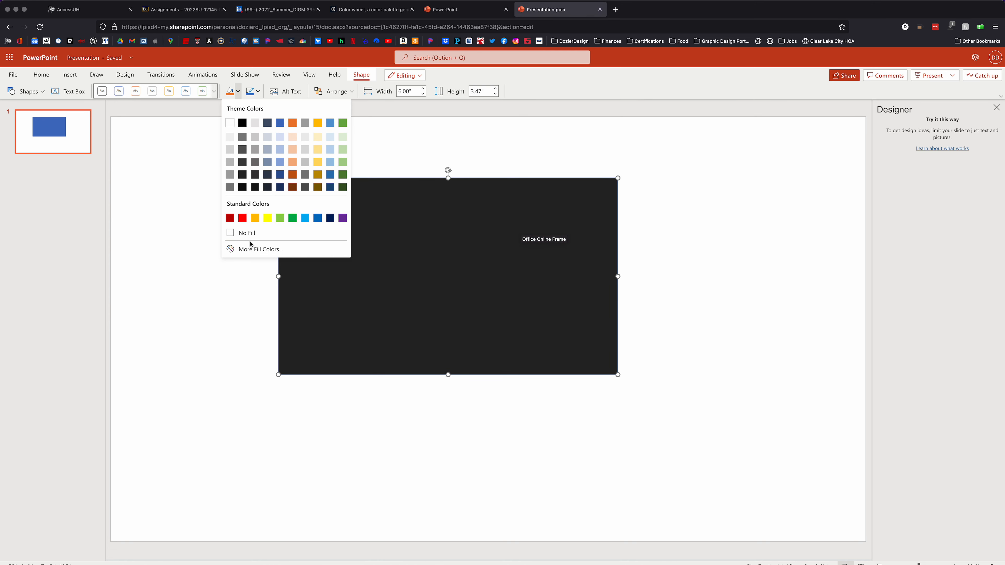
{"action": "left_click", "coordinate": [261, 250]}
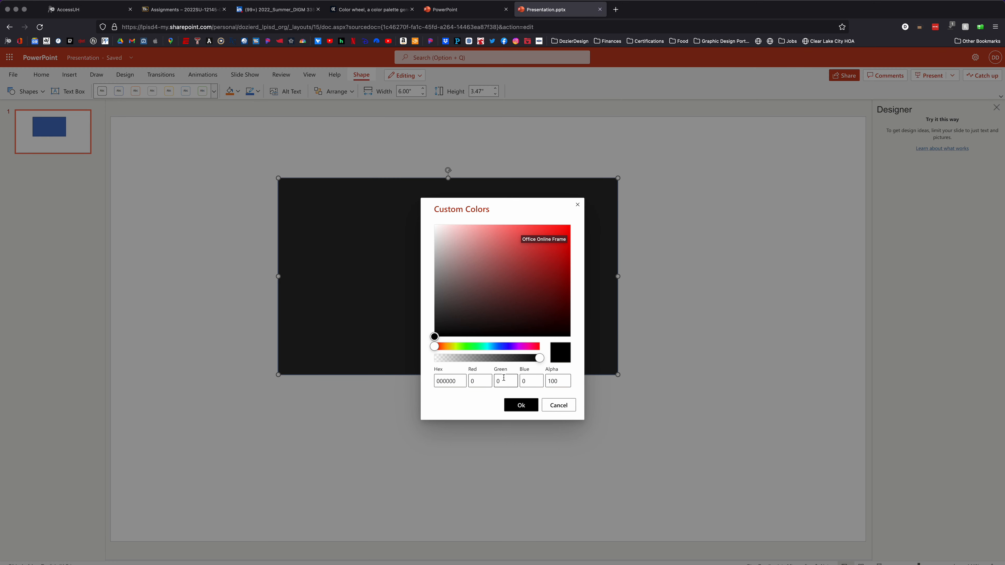
{"action": "left_click_drag", "start_coordinate": [524, 204], "coordinate": [757, 159]}
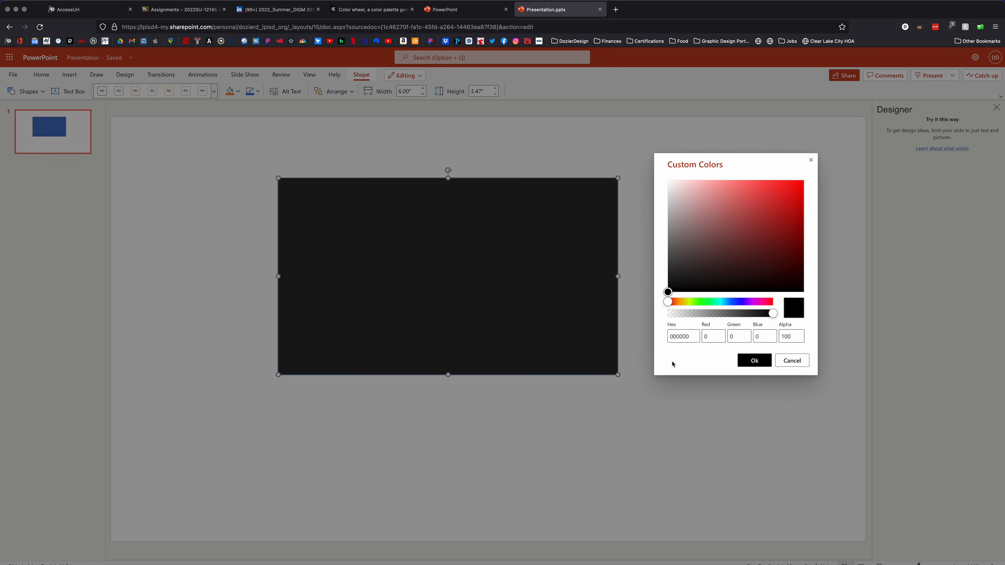
{"action": "left_click", "coordinate": [669, 337]}
{"action": "left_click_drag", "start_coordinate": [690, 337], "coordinate": [663, 336]}
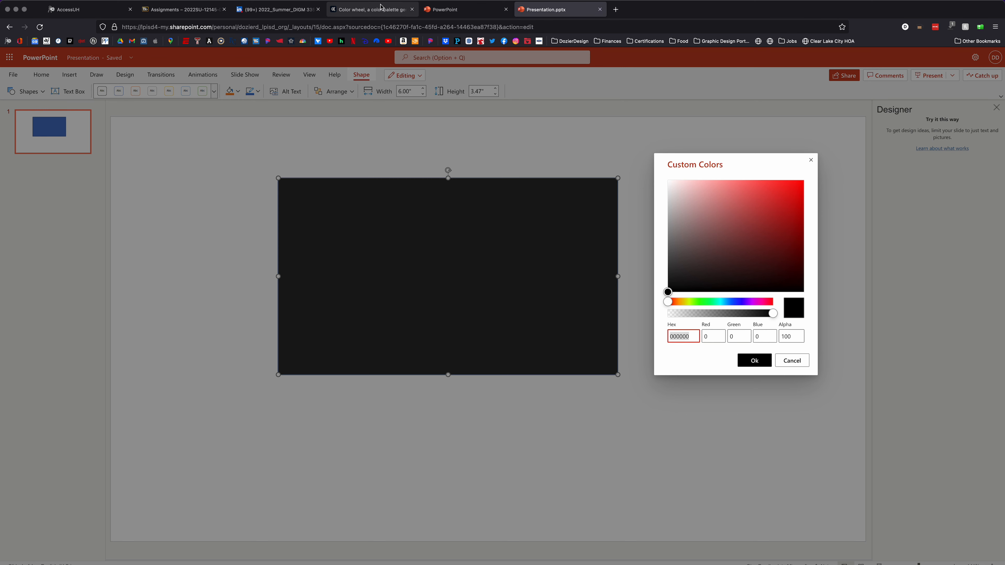
Try to copy color A's hex code #CA68FD from Adobe Color into the rectangle's custom fill Hex value in PowerPoint
{"action": "left_click", "coordinate": [360, 10]}
{"action": "left_click_drag", "start_coordinate": [109, 336], "coordinate": [76, 336]}
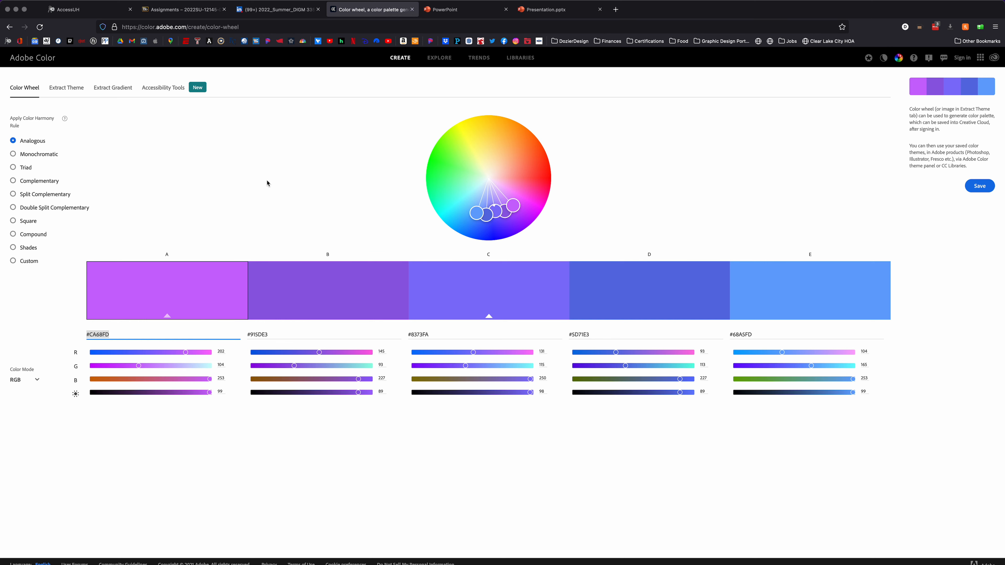
{"action": "left_click", "coordinate": [522, 14]}
{"action": "left_click_drag", "start_coordinate": [695, 338], "coordinate": [670, 338]}
{"action": "key", "text": "super+v"}
{"action": "key", "text": "super+v"}
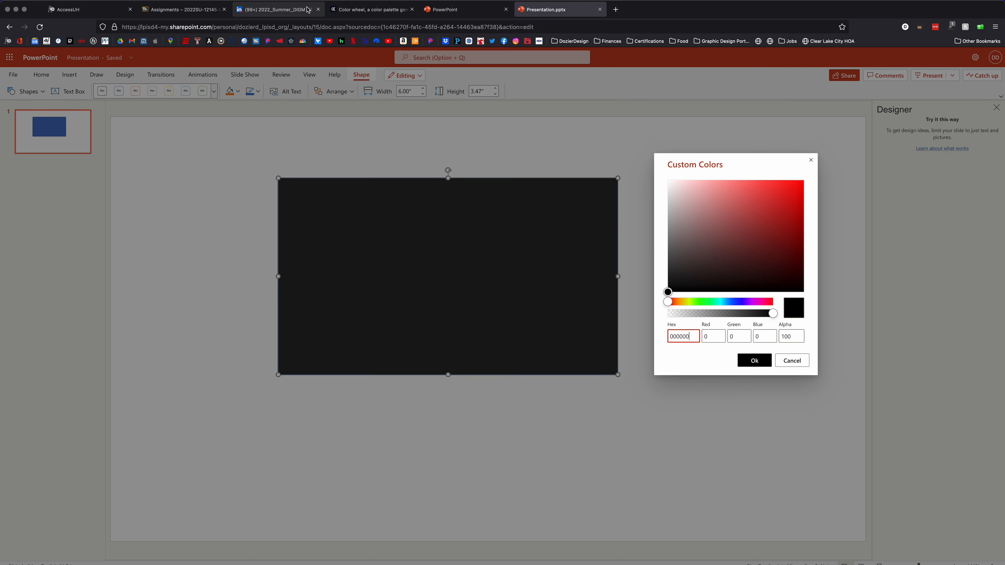
Copy color A's hex code from Adobe Color and try to paste it over the rectangle's Hex value in PowerPoint
{"action": "left_click", "coordinate": [337, 9]}
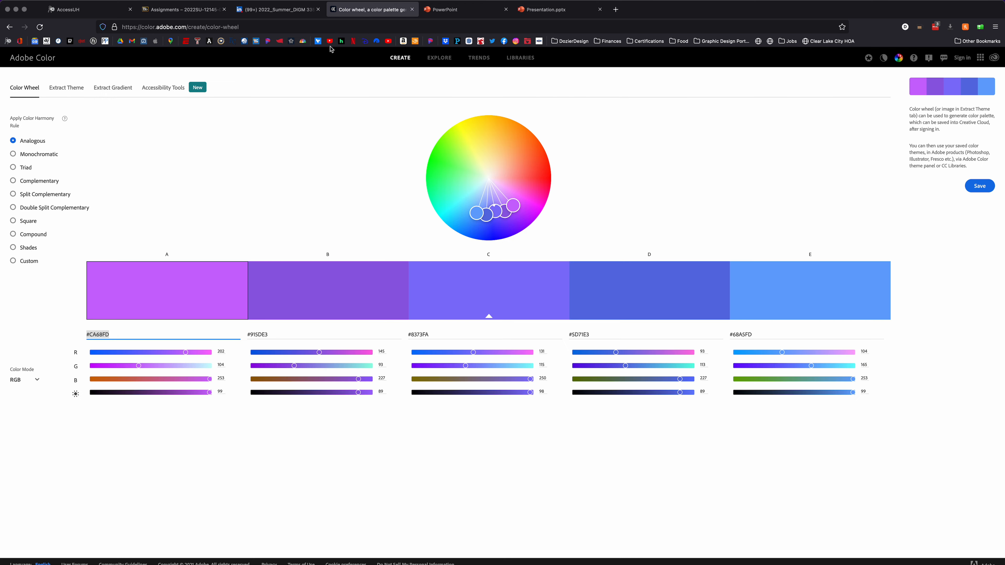
{"action": "right_click", "coordinate": [109, 336]}
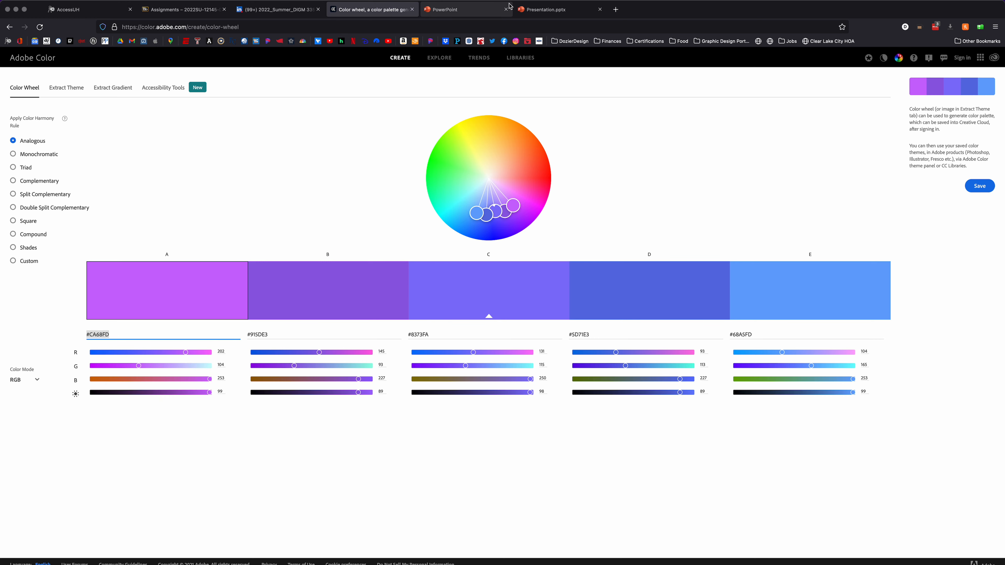
{"action": "left_click", "coordinate": [540, 11]}
{"action": "double_click", "coordinate": [690, 336]}
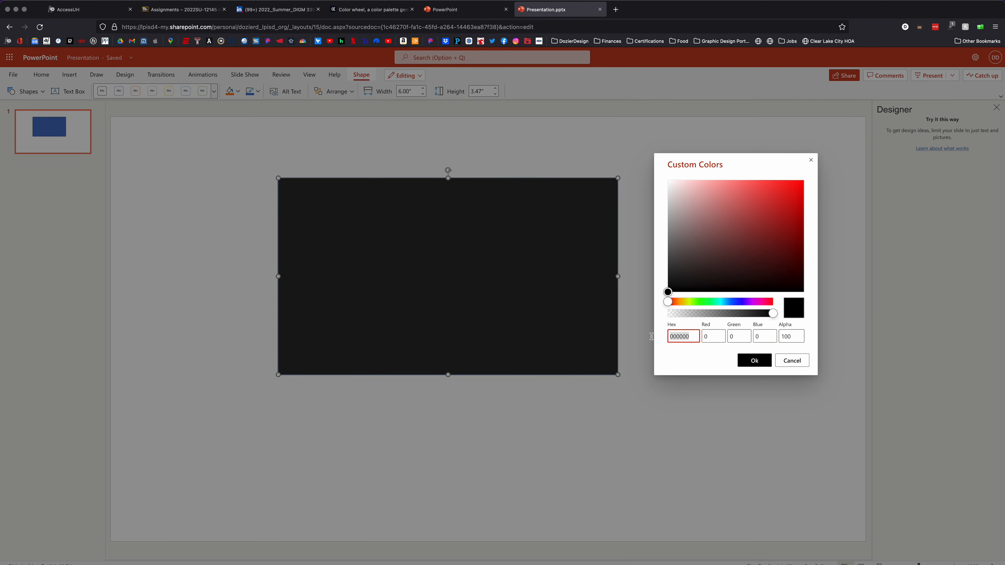
{"action": "right_click", "coordinate": [690, 336]}
{"action": "left_click", "coordinate": [705, 383]}
Clear the Hex value, replace it with color A's code ca68fd and apply it as the rectangle's fill
{"action": "key", "text": "BackSpace"}
{"action": "key", "text": "BackSpace"}
{"action": "key", "text": "BackSpace"}
{"action": "key", "text": "BackSpace"}
{"action": "key", "text": "BackSpace"}
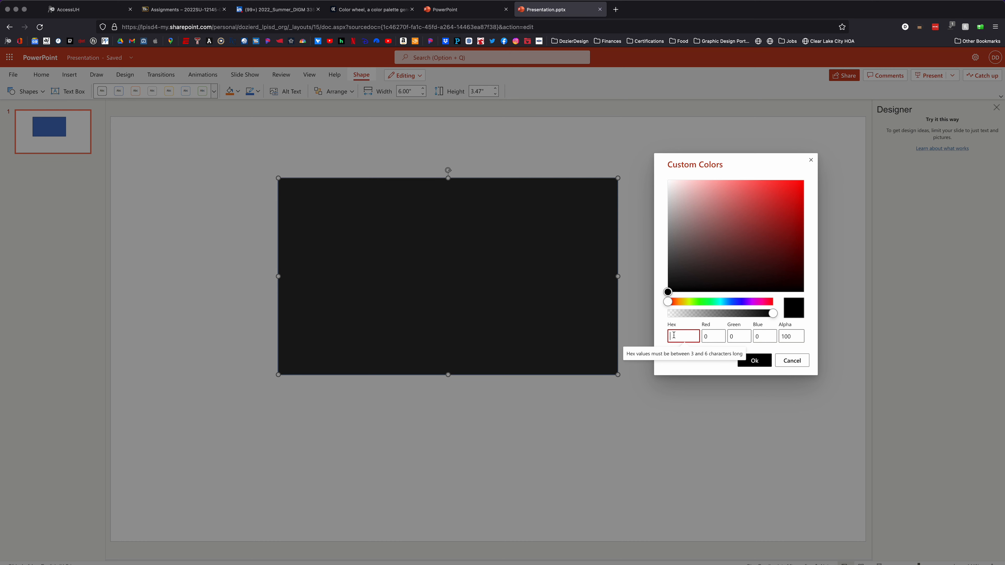
{"action": "right_click", "coordinate": [681, 336]}
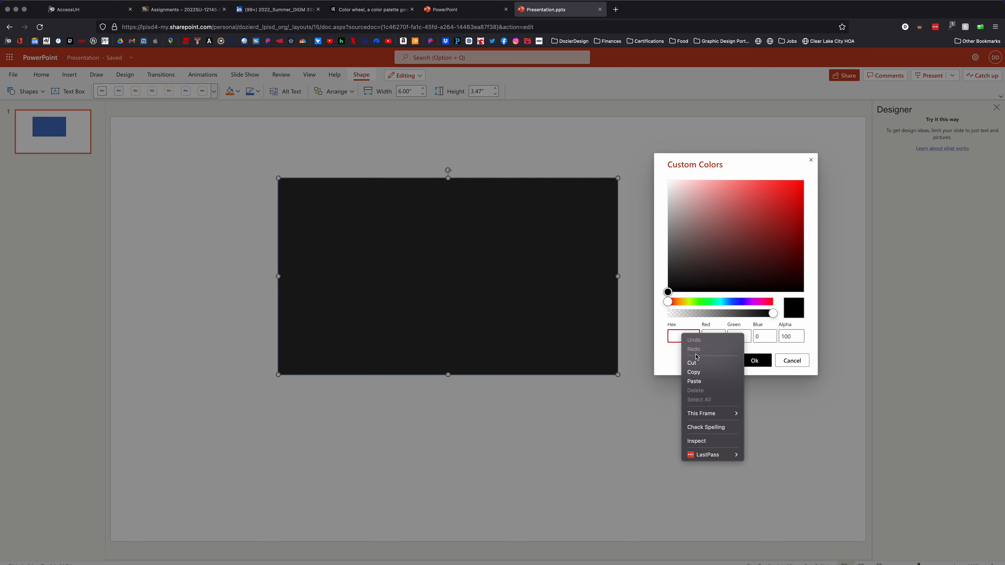
{"action": "left_click", "coordinate": [698, 381]}
{"action": "left_click", "coordinate": [370, 9]}
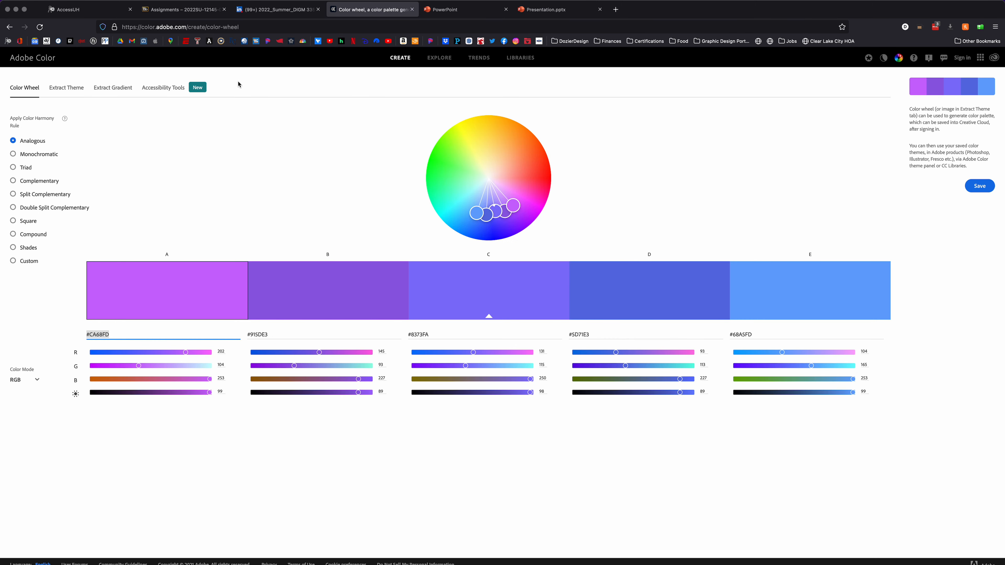
{"action": "left_click", "coordinate": [545, 10]}
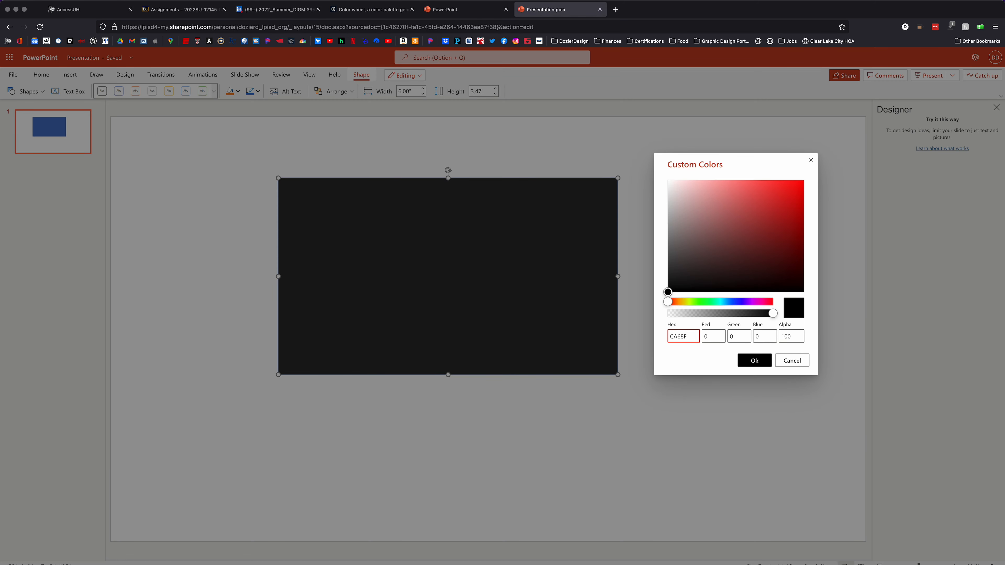
{"action": "type", "text": "d"}
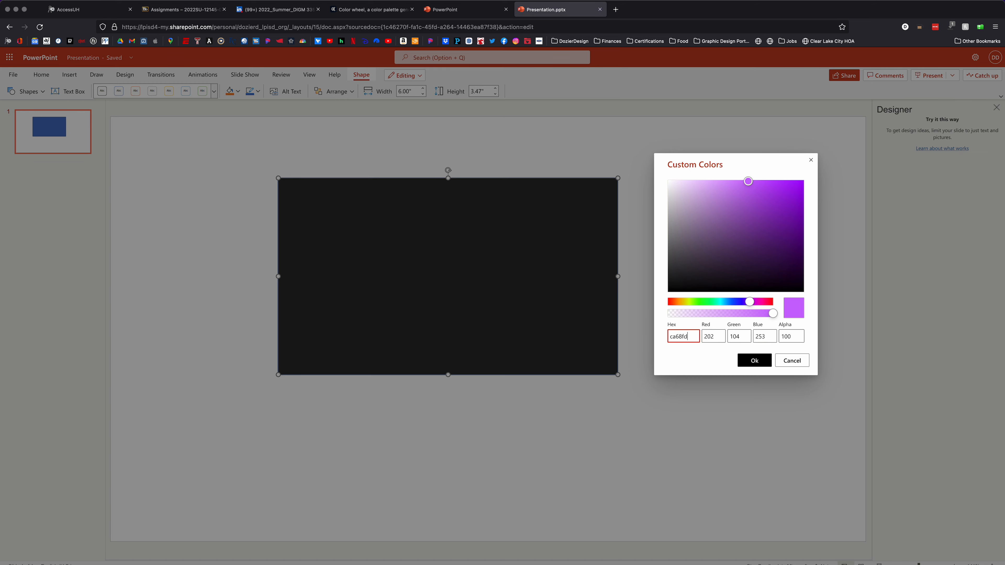
{"action": "left_click", "coordinate": [756, 361]}
Narrow the rectangle to about 2.95" wide and move it toward the slide's upper-left corner
{"action": "left_click_drag", "start_coordinate": [617, 276], "coordinate": [446, 273]}
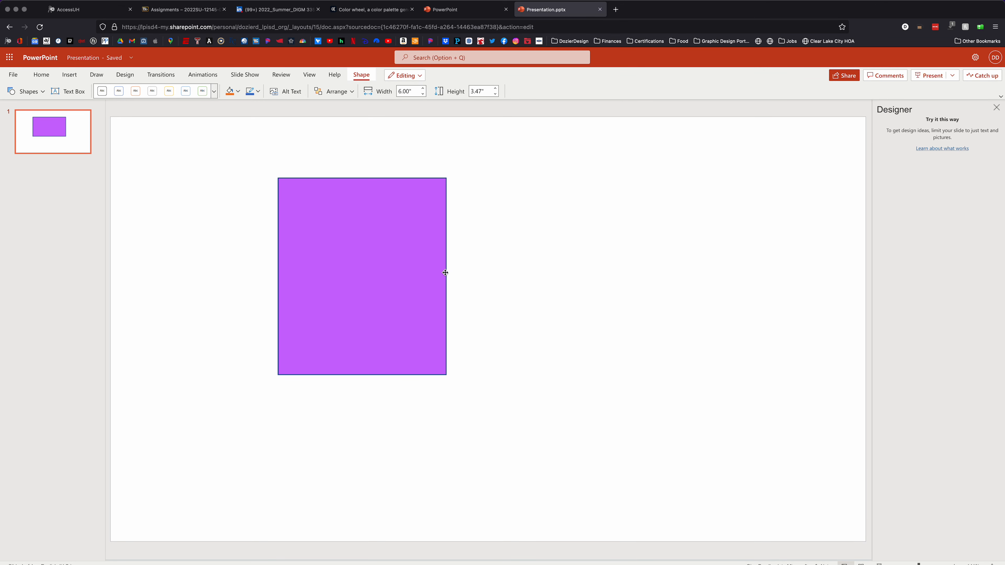
{"action": "left_click_drag", "start_coordinate": [342, 244], "coordinate": [219, 217]}
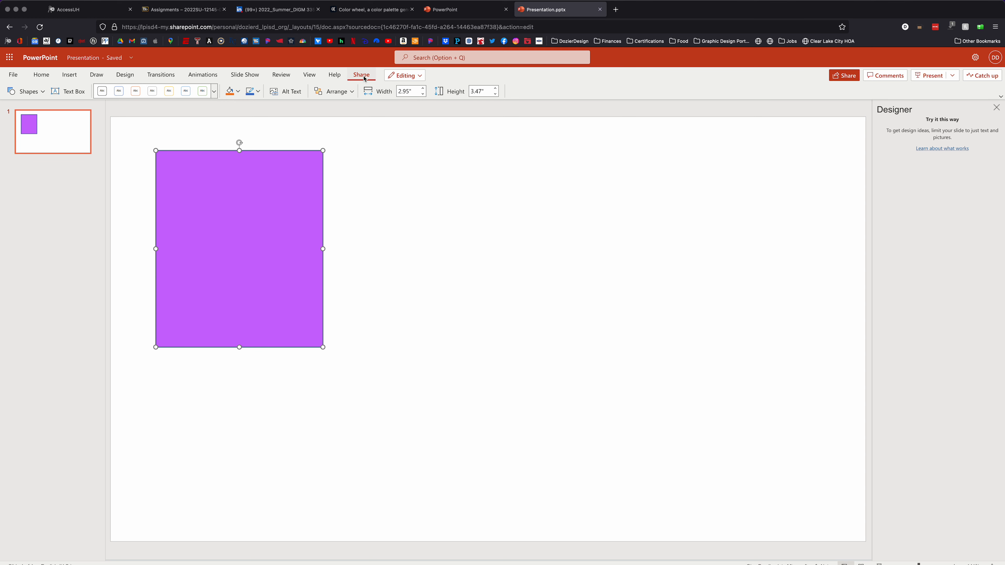
Remove the outline from the large purple rectangle
{"action": "left_click", "coordinate": [258, 91]}
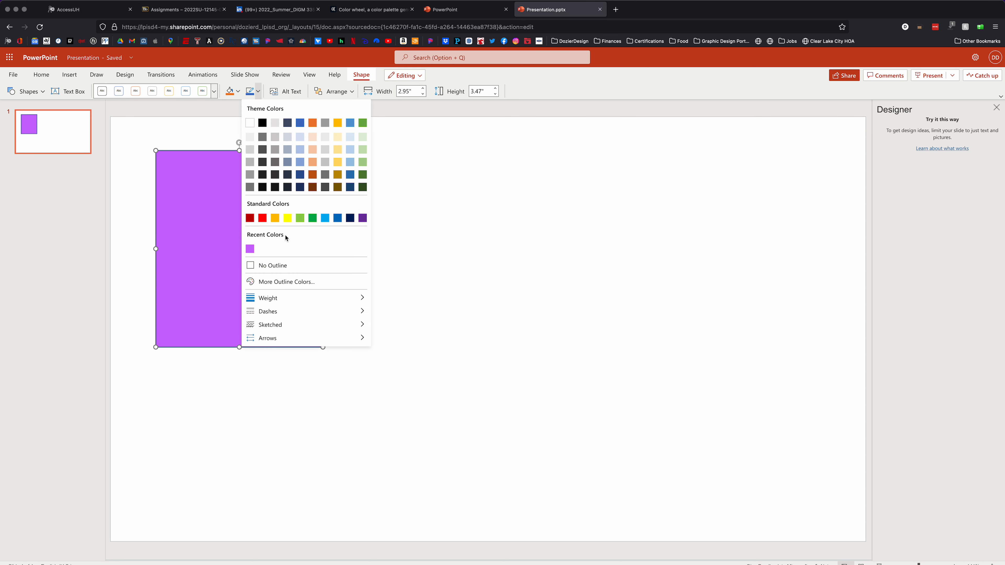
{"action": "left_click", "coordinate": [253, 265]}
{"action": "left_click", "coordinate": [353, 234]}
Insert a second rectangle on the slide as a 1.00" by 1.00" square
{"action": "left_click", "coordinate": [69, 75]}
{"action": "left_click", "coordinate": [213, 93]}
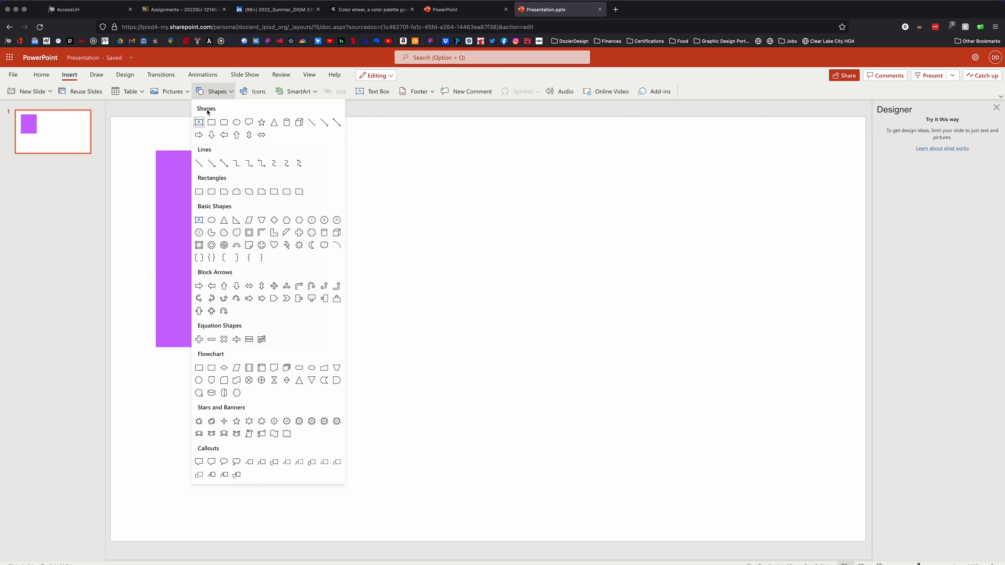
{"action": "left_click", "coordinate": [212, 122]}
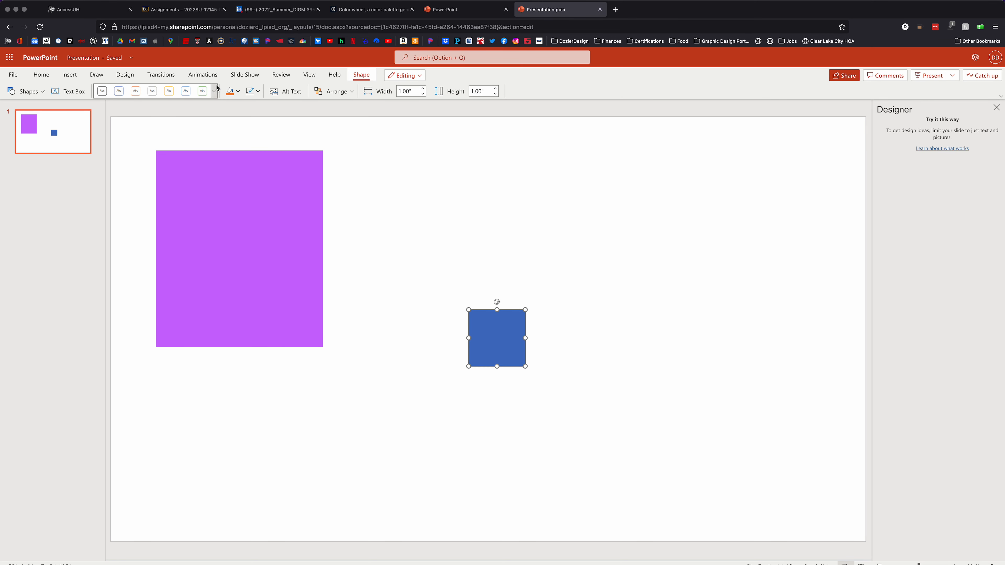
Fill the small square with a custom color using color B's hex code 915DE3 copied from Adobe Color
{"action": "left_click", "coordinate": [237, 91]}
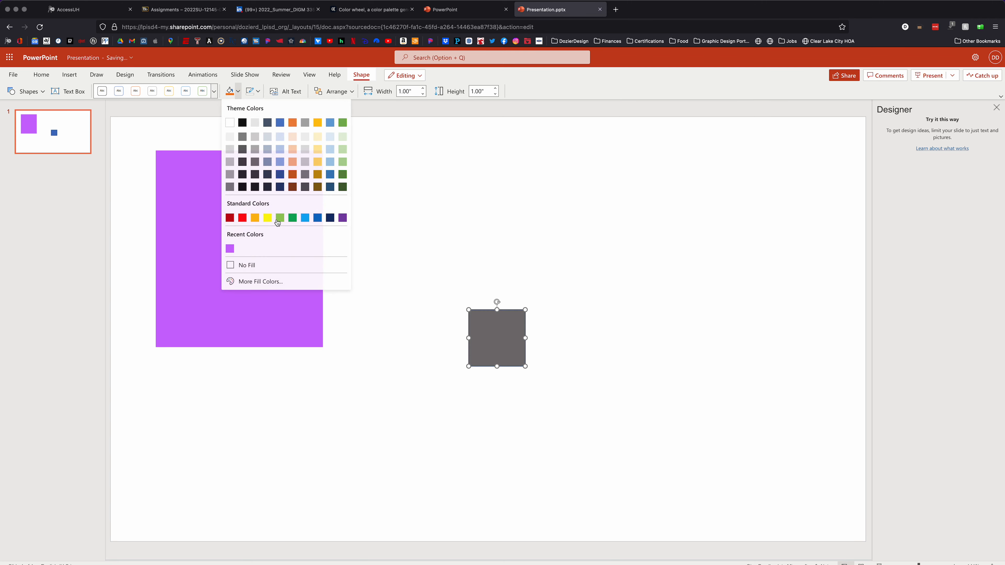
{"action": "left_click", "coordinate": [261, 282]}
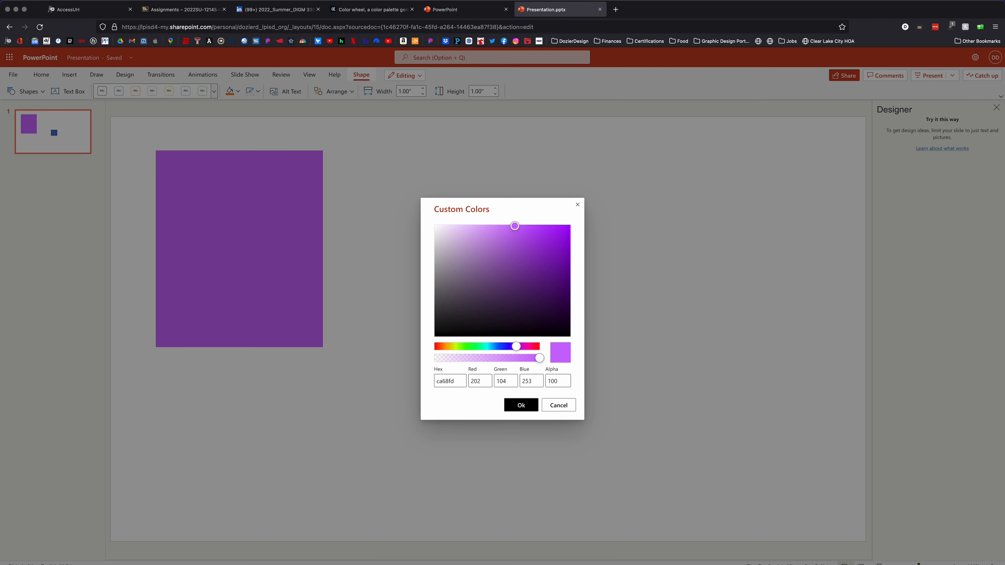
{"action": "left_click", "coordinate": [362, 9]}
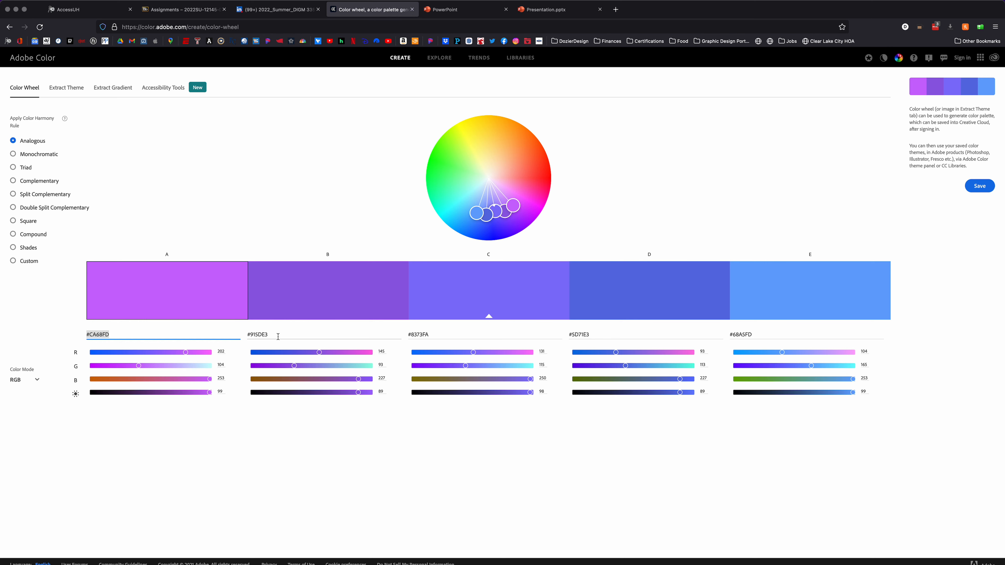
{"action": "left_click_drag", "start_coordinate": [278, 336], "coordinate": [250, 336]}
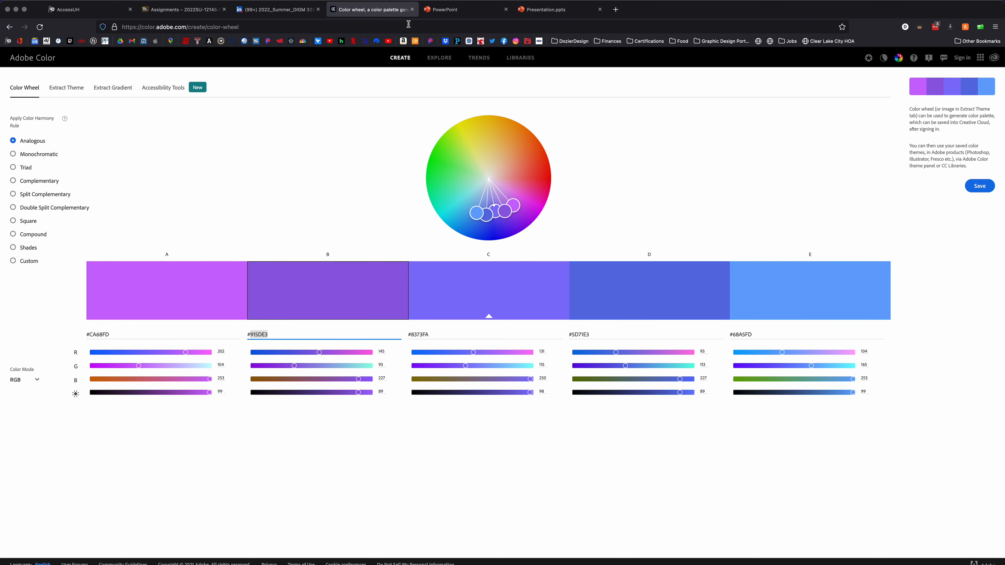
{"action": "left_click", "coordinate": [531, 10]}
{"action": "left_click", "coordinate": [463, 381]}
{"action": "left_click_drag", "start_coordinate": [456, 382], "coordinate": [422, 382]}
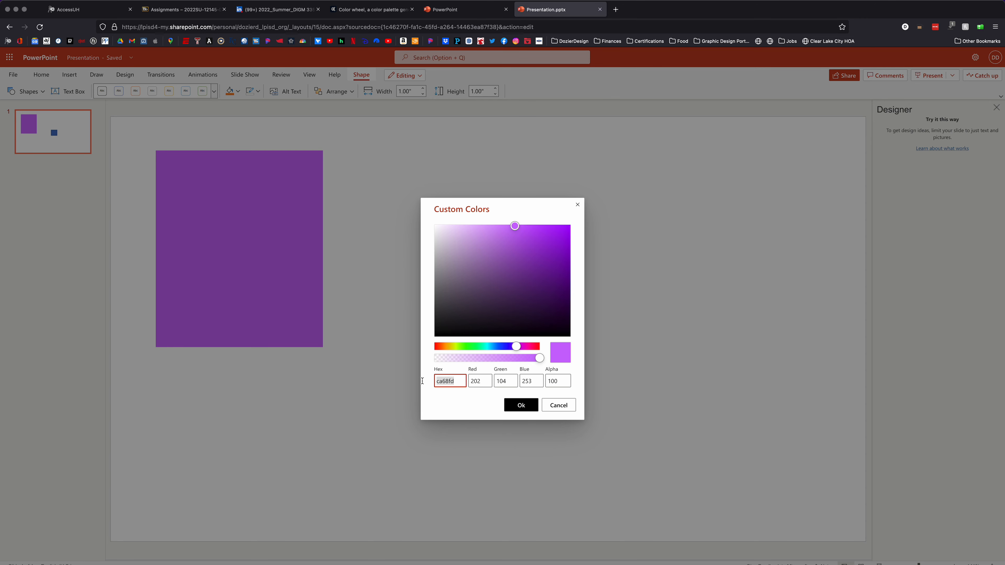
{"action": "key", "text": "super+v"}
{"action": "left_click", "coordinate": [520, 407]}
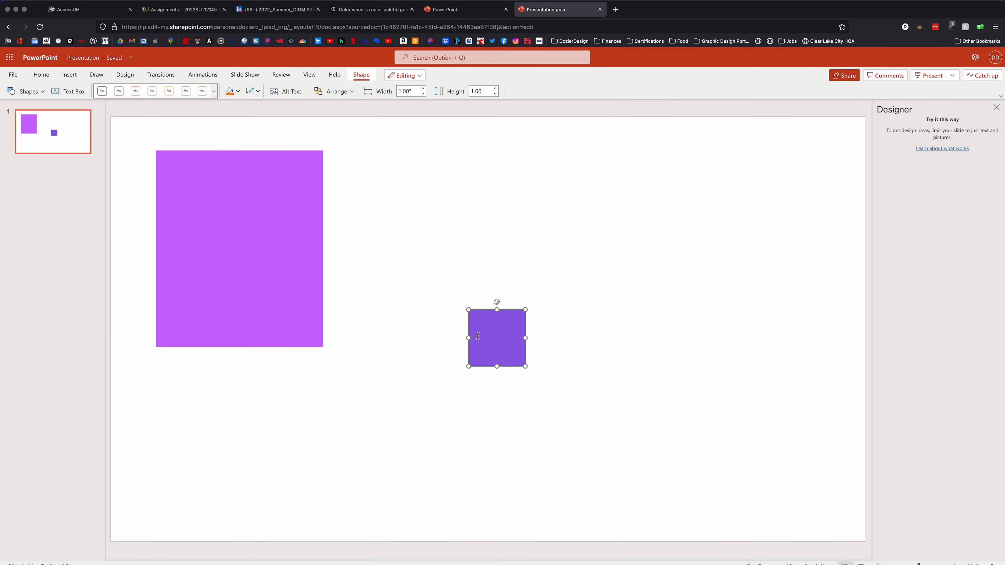
Move the small square up and left so it sits beside the upper half of the large rectangle
{"action": "left_click", "coordinate": [491, 331]}
{"action": "left_click_drag", "start_coordinate": [481, 310], "coordinate": [376, 186]}
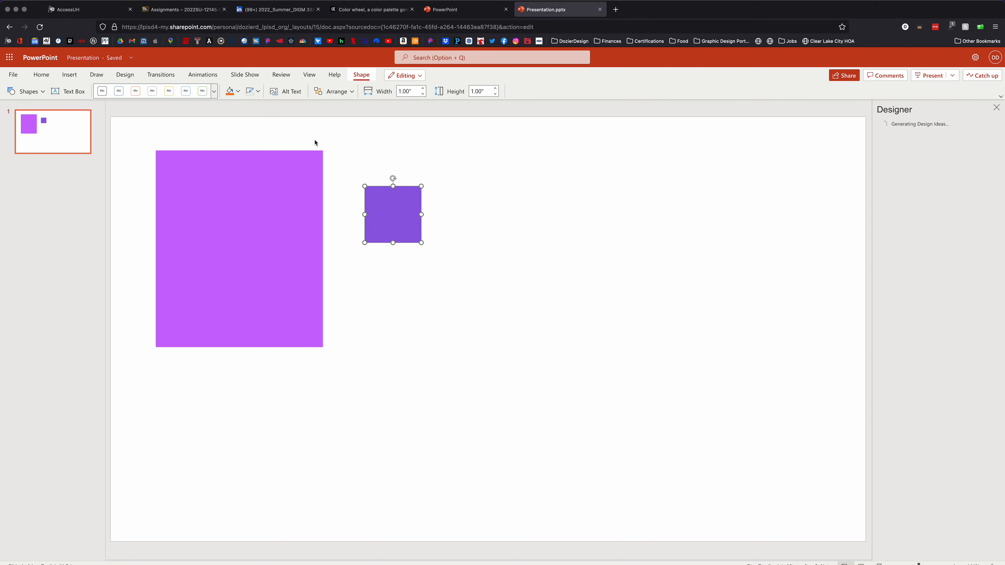
{"action": "left_click", "coordinate": [471, 218]}
Copy color C's hex code 8373FA without the # sign from Adobe Color and return to the PowerPoint presentation
{"action": "left_click", "coordinate": [374, 10]}
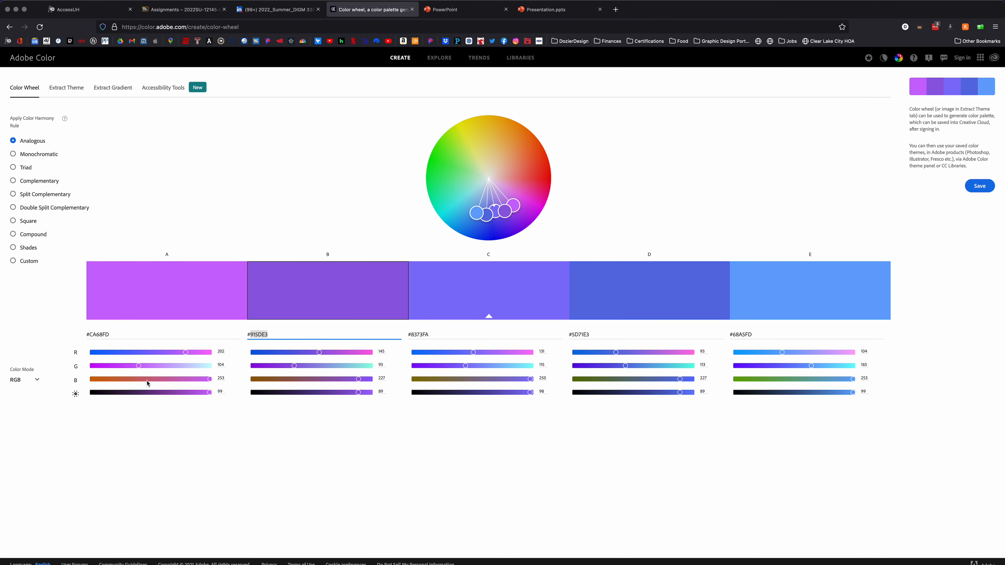
{"action": "left_click", "coordinate": [276, 337]}
{"action": "left_click_drag", "start_coordinate": [267, 334], "coordinate": [254, 336]}
{"action": "left_click_drag", "start_coordinate": [429, 336], "coordinate": [413, 336]}
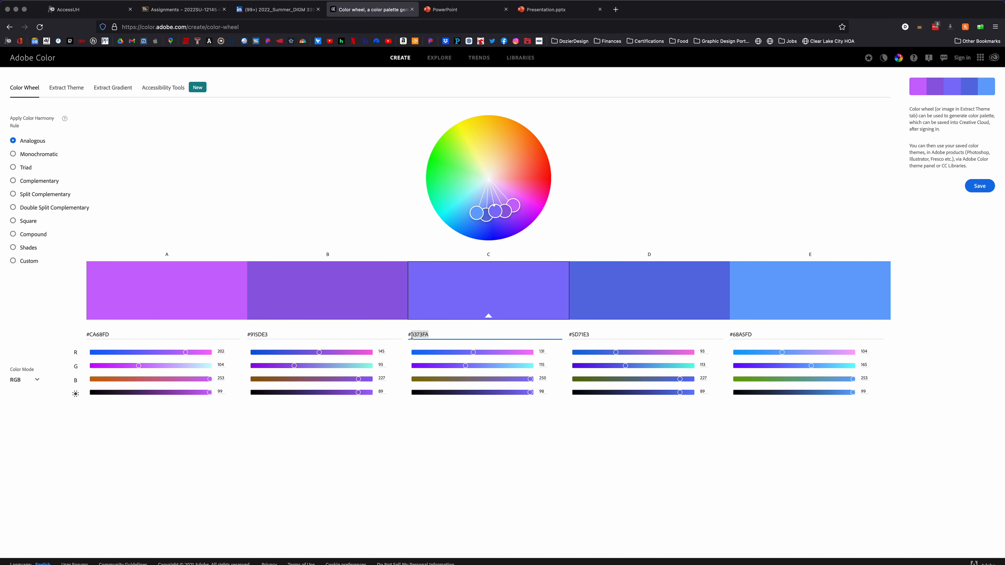
{"action": "left_click", "coordinate": [546, 9]}
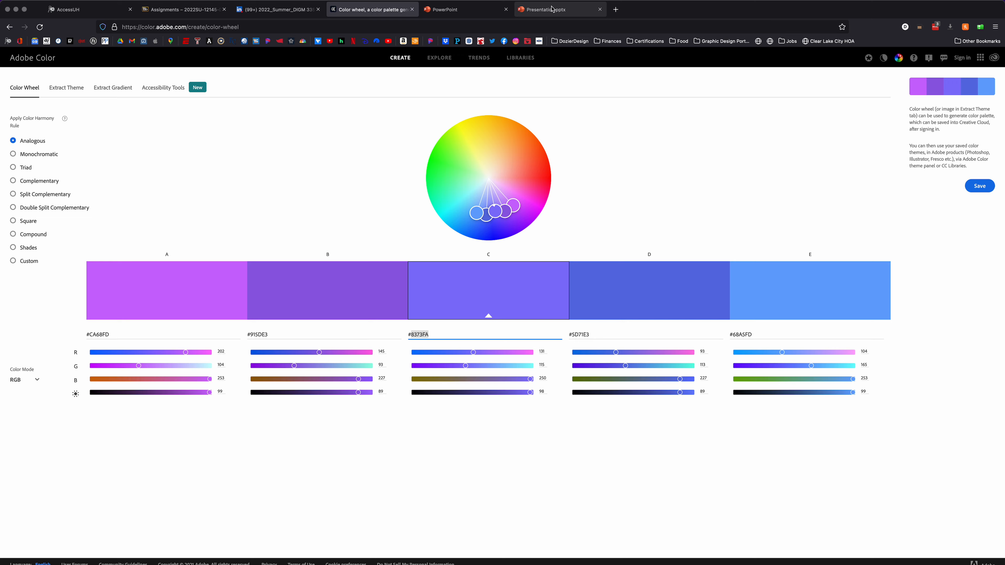
Insert an oval on the slide as a circle 1.00" wide and 1.00" high
{"action": "left_click", "coordinate": [69, 74]}
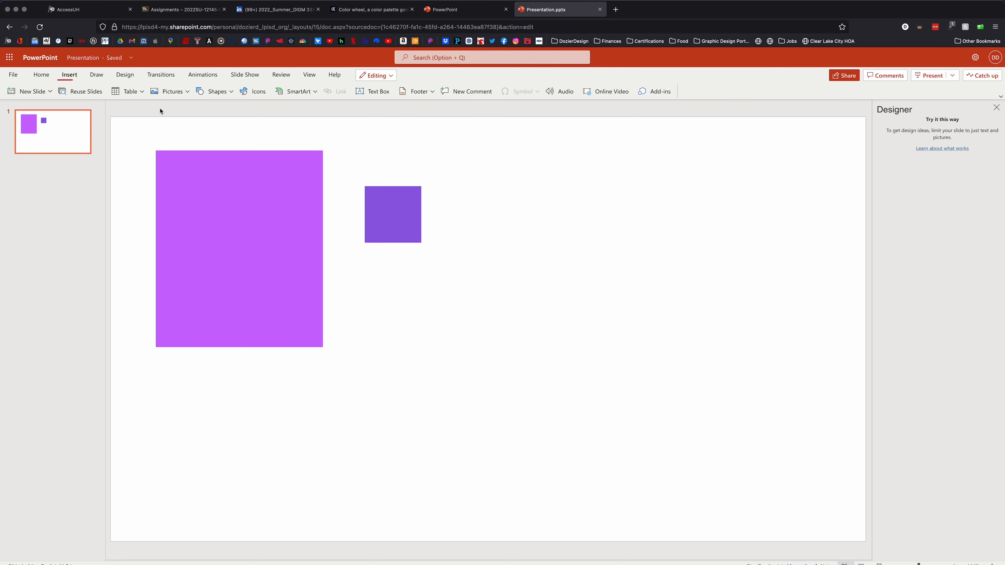
{"action": "left_click", "coordinate": [208, 92]}
{"action": "left_click", "coordinate": [237, 124]}
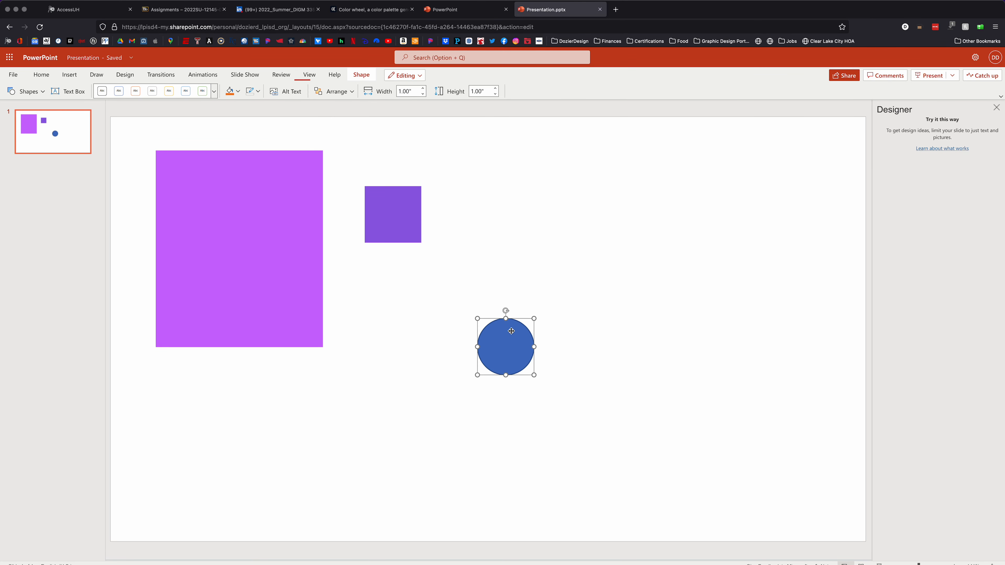
Set the circle's custom fill color to the copied hex code 8373FA
{"action": "left_click", "coordinate": [238, 91]}
{"action": "left_click", "coordinate": [272, 281]}
{"action": "left_click", "coordinate": [447, 381]}
{"action": "left_click_drag", "start_coordinate": [457, 380], "coordinate": [436, 381]}
{"action": "key", "text": "super+v"}
{"action": "left_click", "coordinate": [527, 405]}
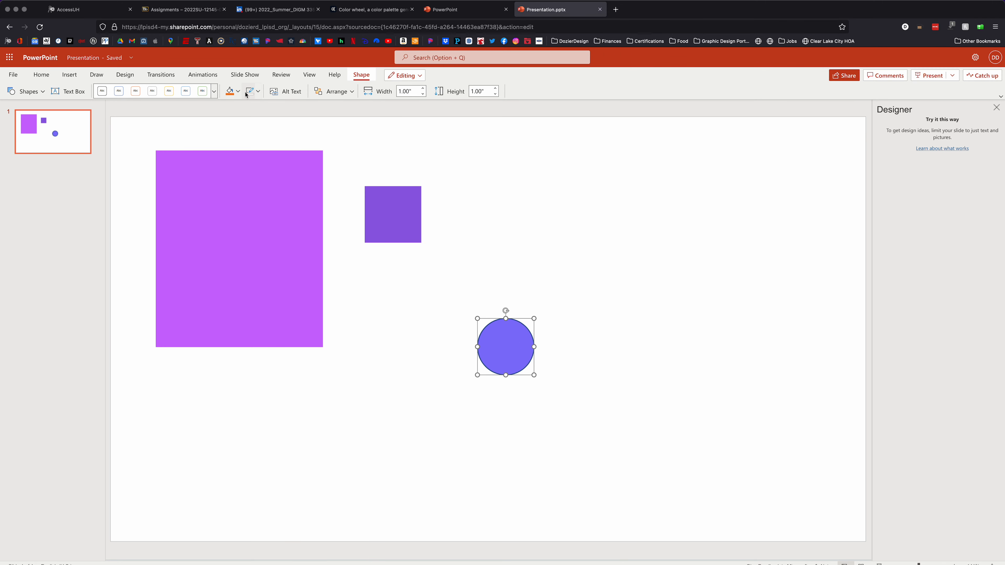
Move the circle up and left to just below the small square
{"action": "left_click", "coordinate": [588, 285]}
{"action": "left_click", "coordinate": [512, 355]}
{"action": "left_click", "coordinate": [430, 298]}
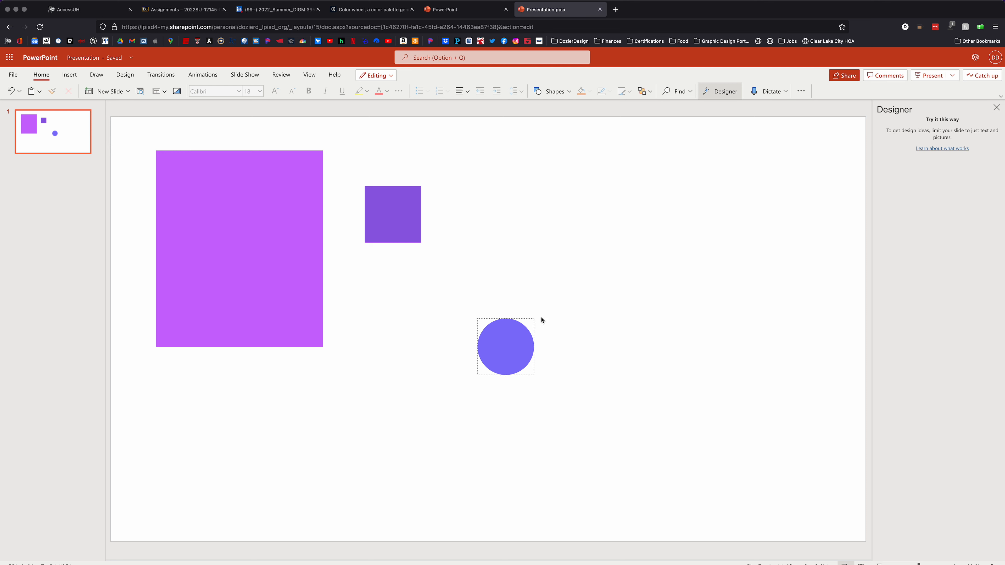
{"action": "left_click_drag", "start_coordinate": [491, 322], "coordinate": [434, 281]}
{"action": "left_click", "coordinate": [510, 263]}
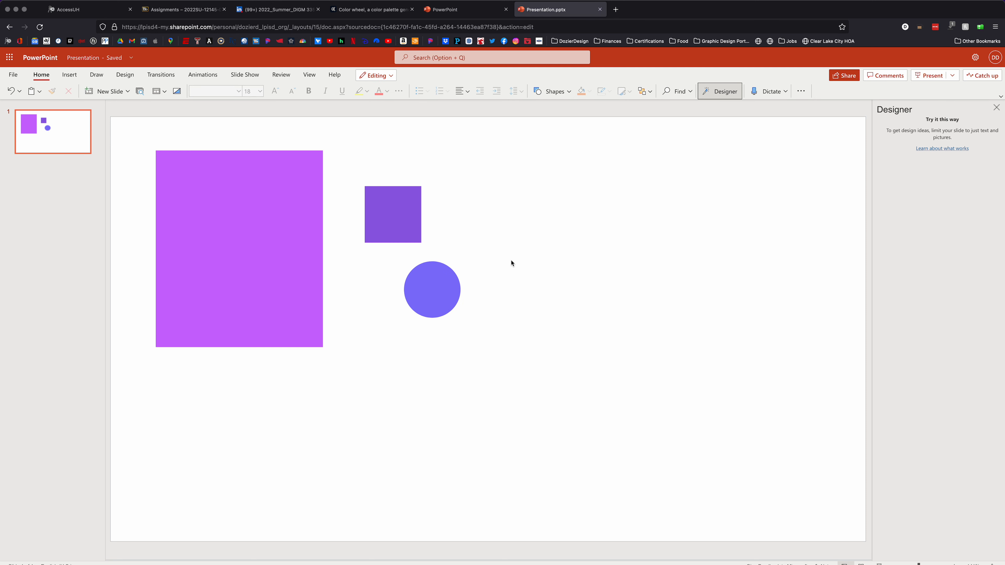
Move the large rectangle slightly right and up, closer to the small square
{"action": "left_click", "coordinate": [292, 221]}
{"action": "left_click_drag", "start_coordinate": [292, 222], "coordinate": [312, 215]}
{"action": "left_click", "coordinate": [596, 212]}
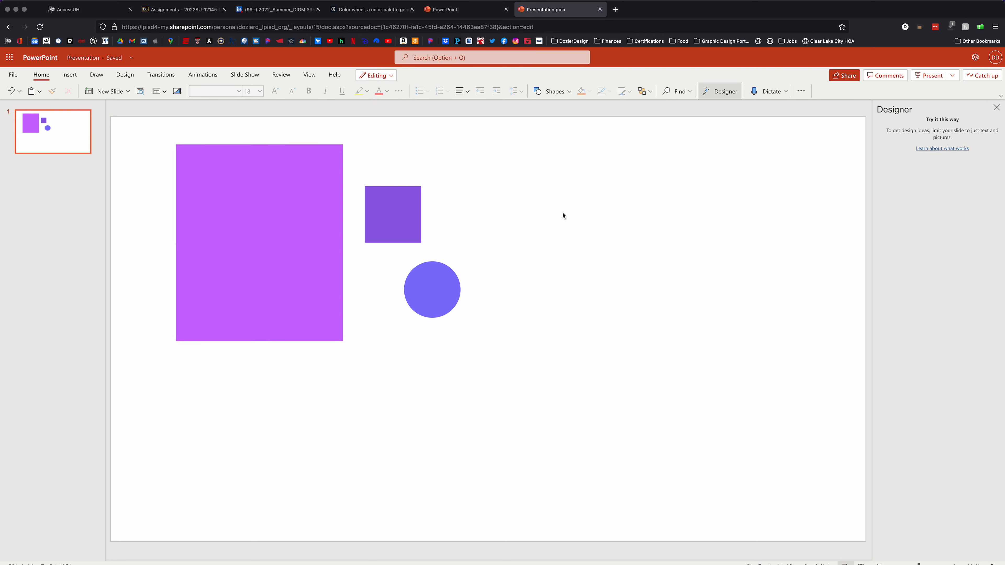
{"action": "left_click", "coordinate": [243, 223]}
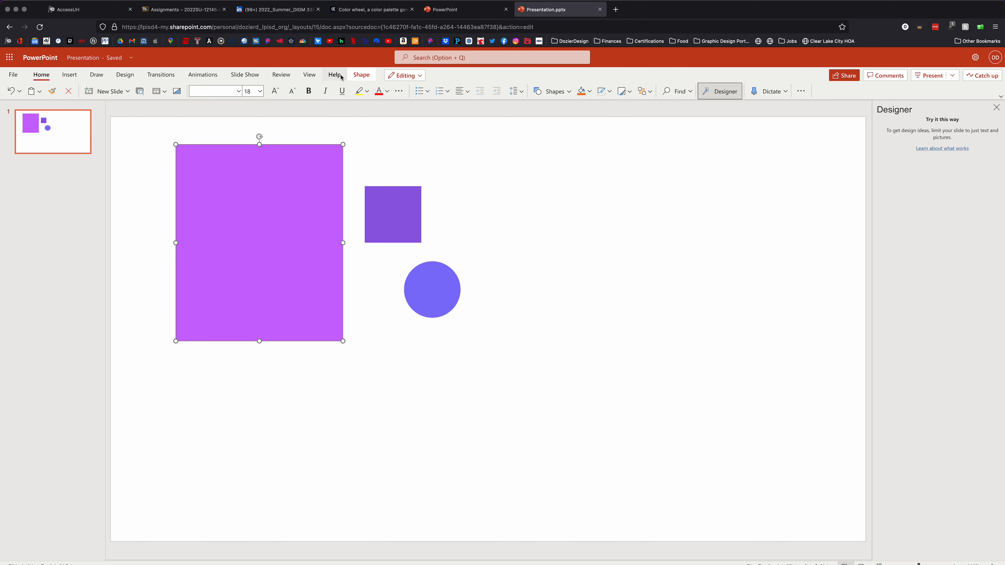
{"action": "left_click", "coordinate": [360, 74]}
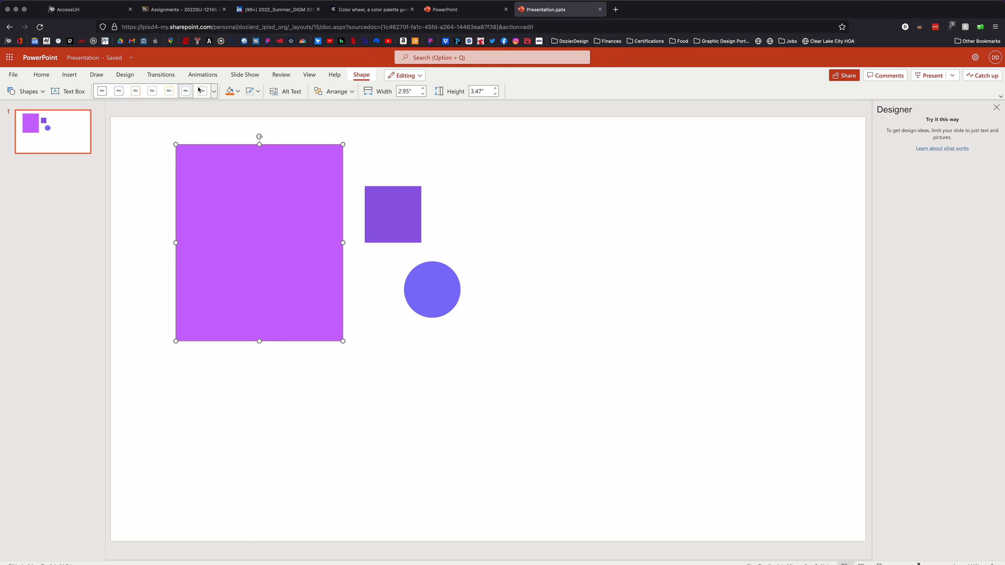
{"action": "left_click", "coordinate": [239, 92]}
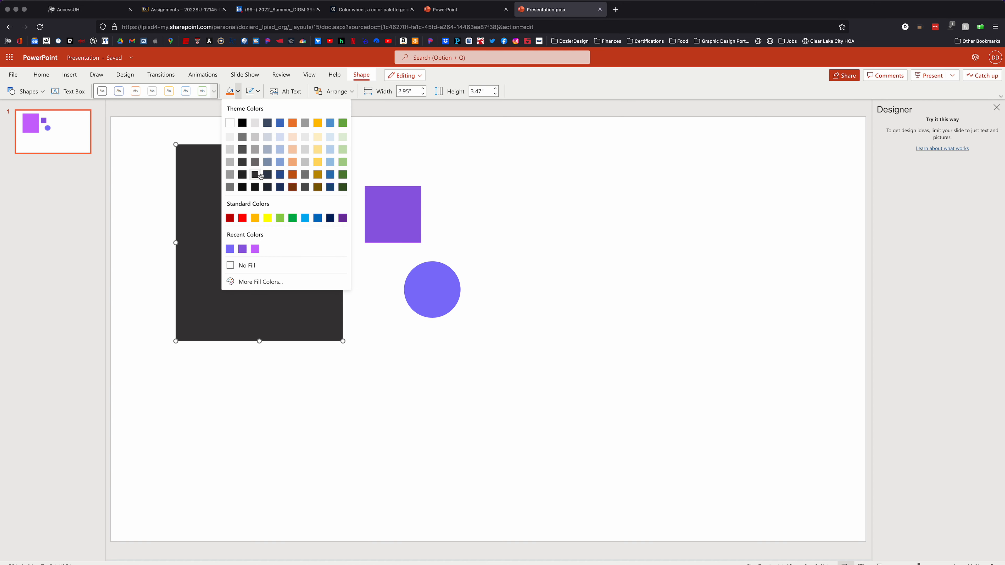
{"action": "left_click", "coordinate": [262, 282]}
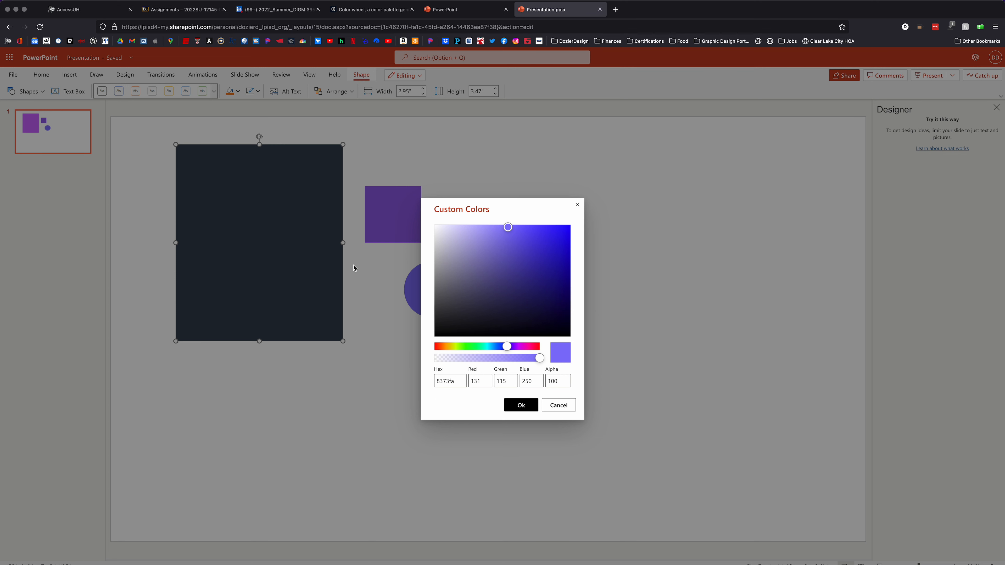
{"action": "left_click", "coordinate": [550, 406]}
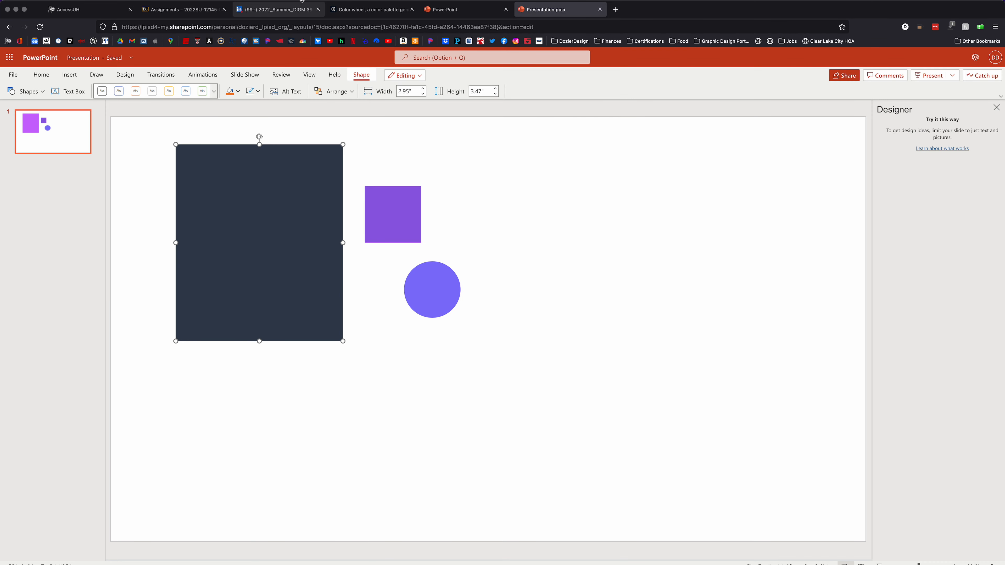
Switch to Adobe Color and copy a region screenshot of the five palette swatches with their hex codes
{"action": "left_click", "coordinate": [356, 12]}
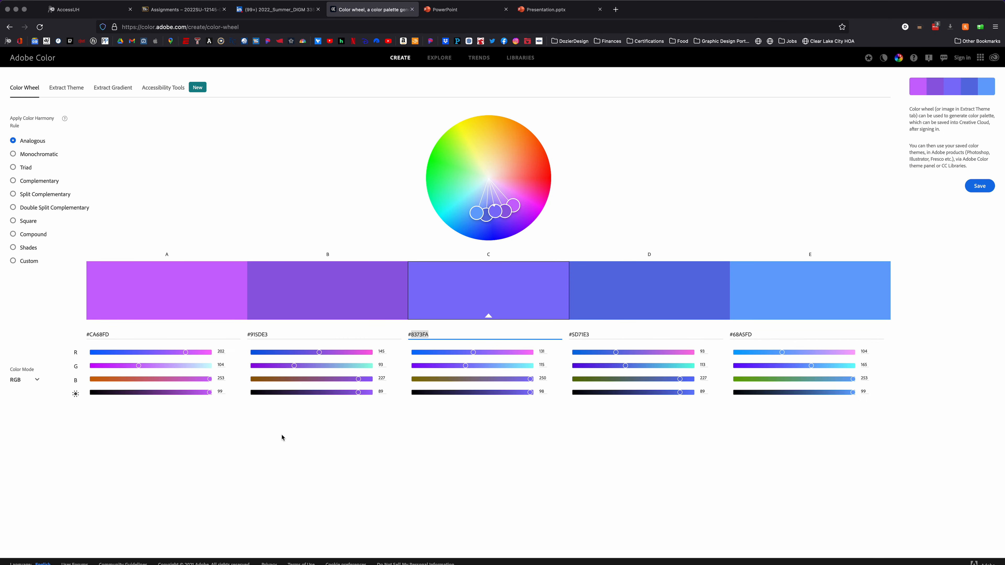
{"action": "key", "text": "super+shift+s"}
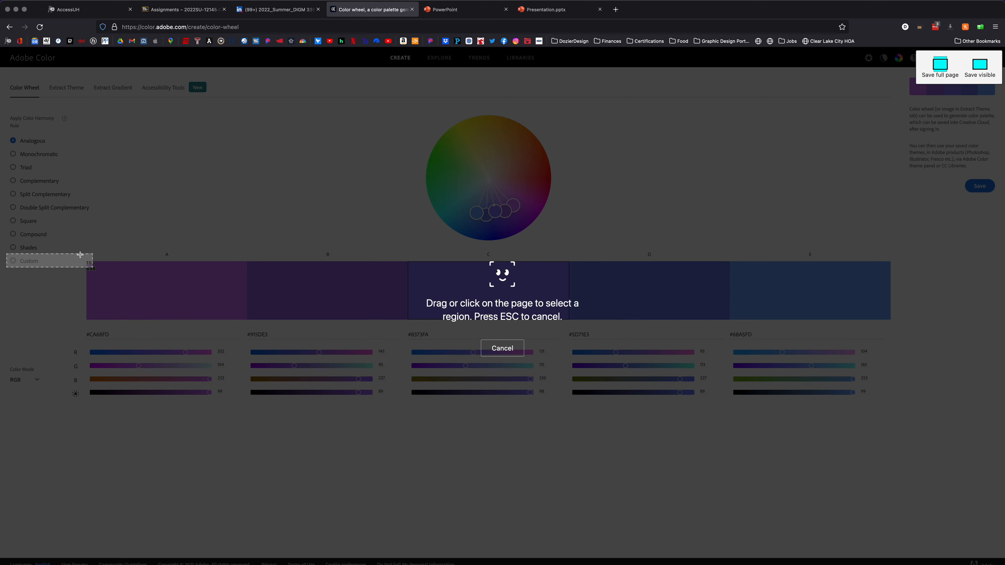
{"action": "left_click_drag", "start_coordinate": [82, 248], "coordinate": [916, 349]}
{"action": "left_click", "coordinate": [835, 362]}
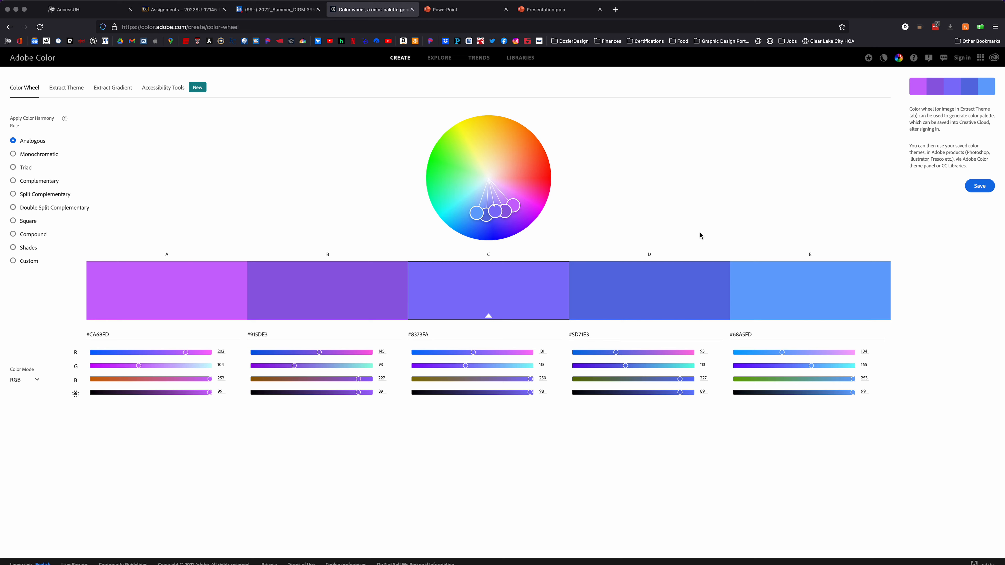
Switch back to the PowerPoint slide, paste the palette screenshot and place it below the three shapes
{"action": "left_click", "coordinate": [562, 10]}
{"action": "left_click", "coordinate": [508, 407]}
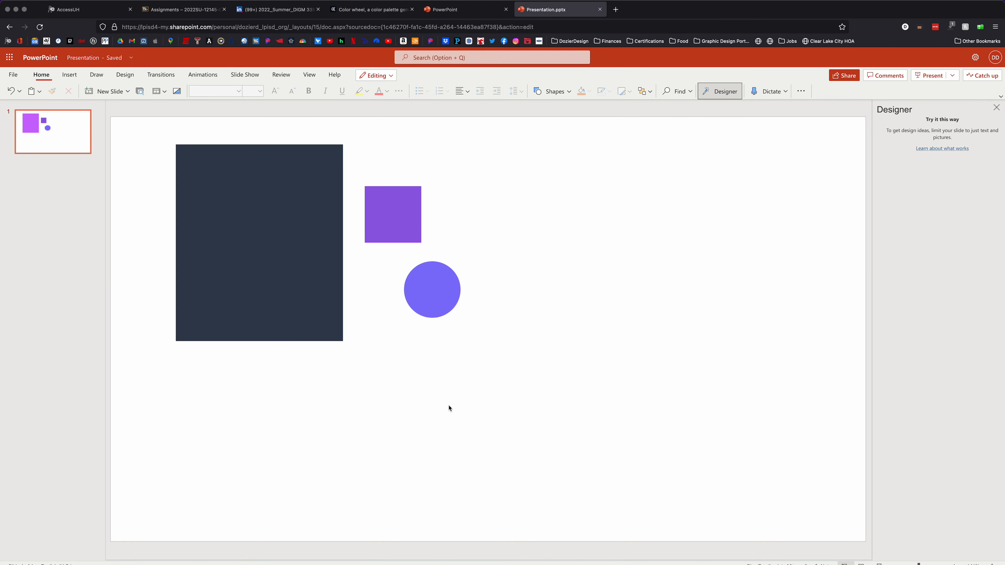
{"action": "key", "text": "super+v"}
{"action": "left_click_drag", "start_coordinate": [574, 339], "coordinate": [396, 439]}
{"action": "left_click", "coordinate": [545, 368]}
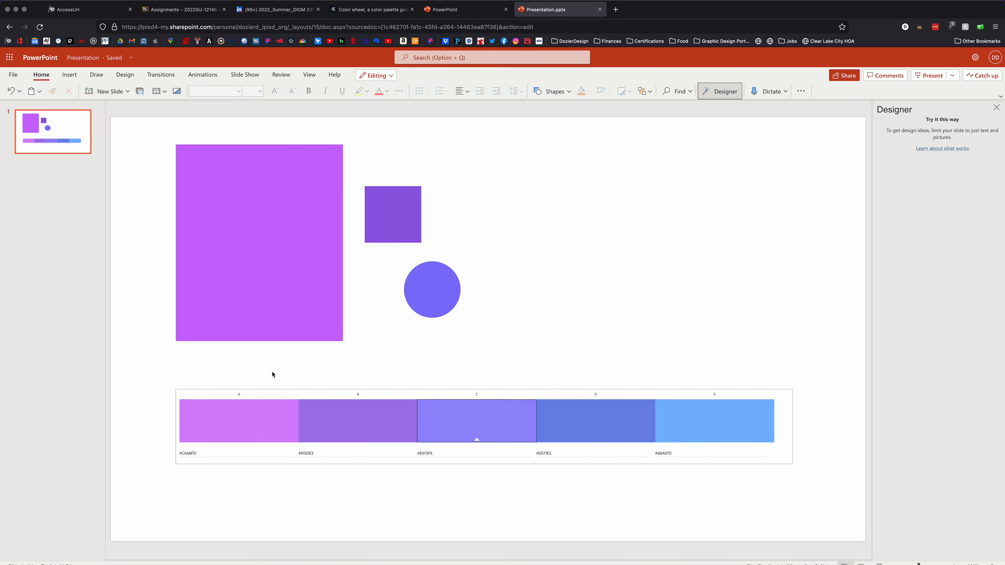
{"action": "left_click", "coordinate": [279, 317]}
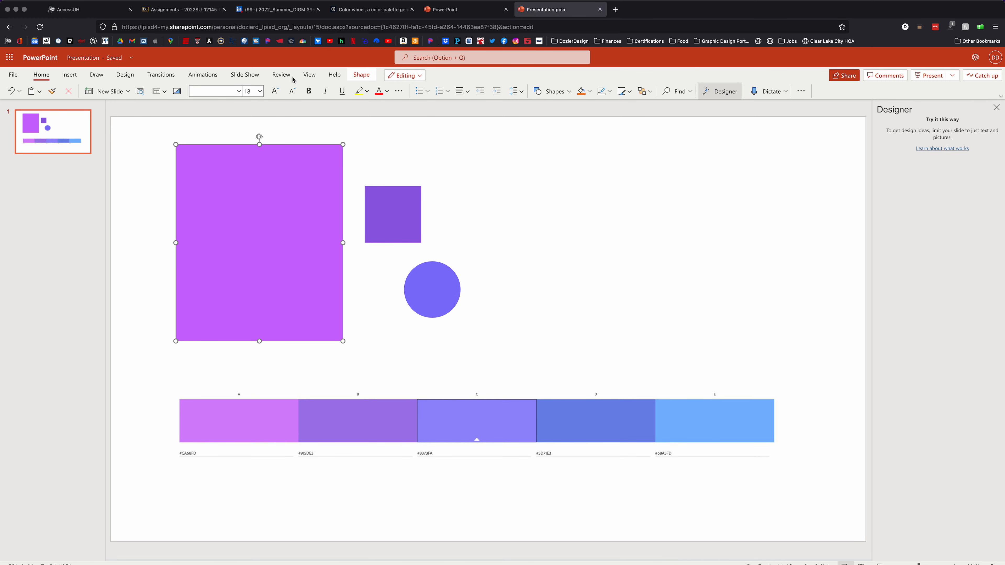
{"action": "left_click", "coordinate": [356, 75]}
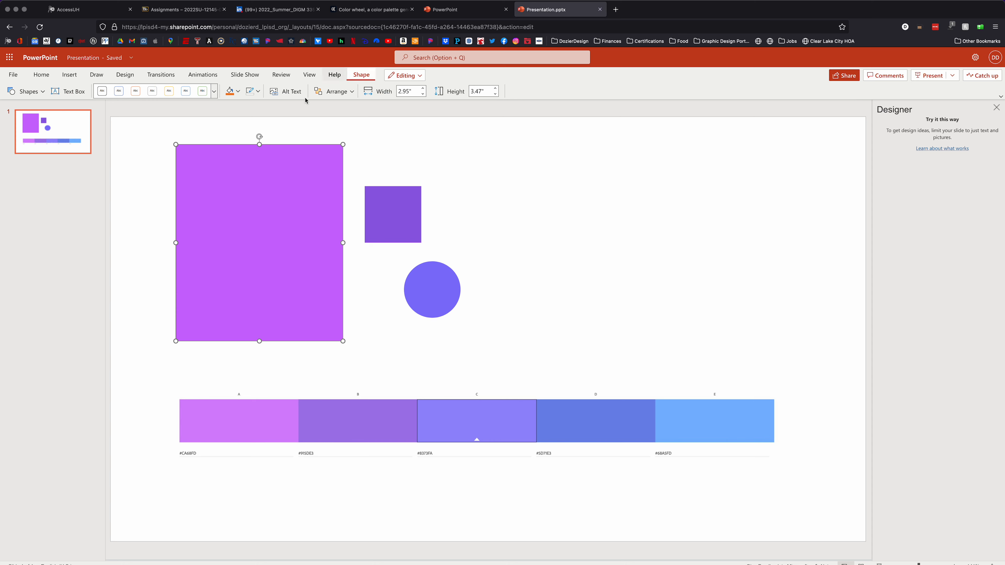
{"action": "left_click", "coordinate": [238, 94]}
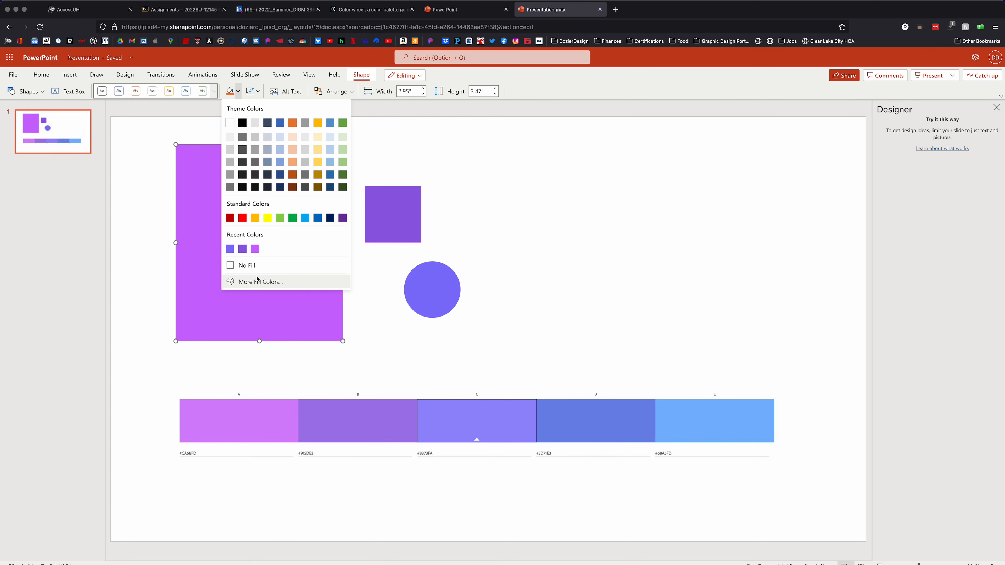
{"action": "left_click", "coordinate": [260, 280]}
{"action": "left_click", "coordinate": [521, 405]}
Delete the pasted palette picture from the slide
{"action": "left_click", "coordinate": [505, 424]}
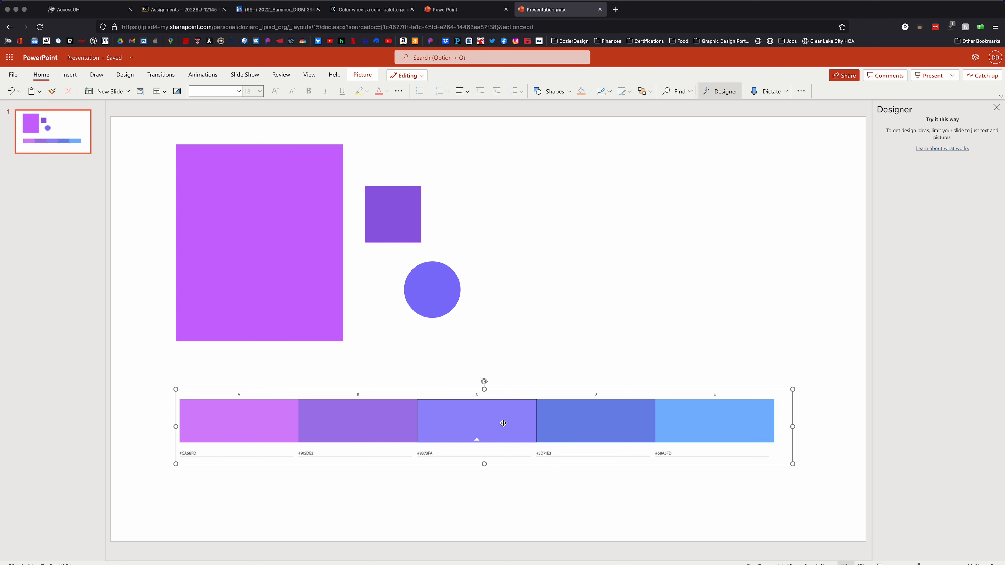
{"action": "key", "text": "BackSpace"}
{"action": "left_click", "coordinate": [299, 190]}
{"action": "left_click", "coordinate": [418, 230]}
{"action": "left_click", "coordinate": [436, 282]}
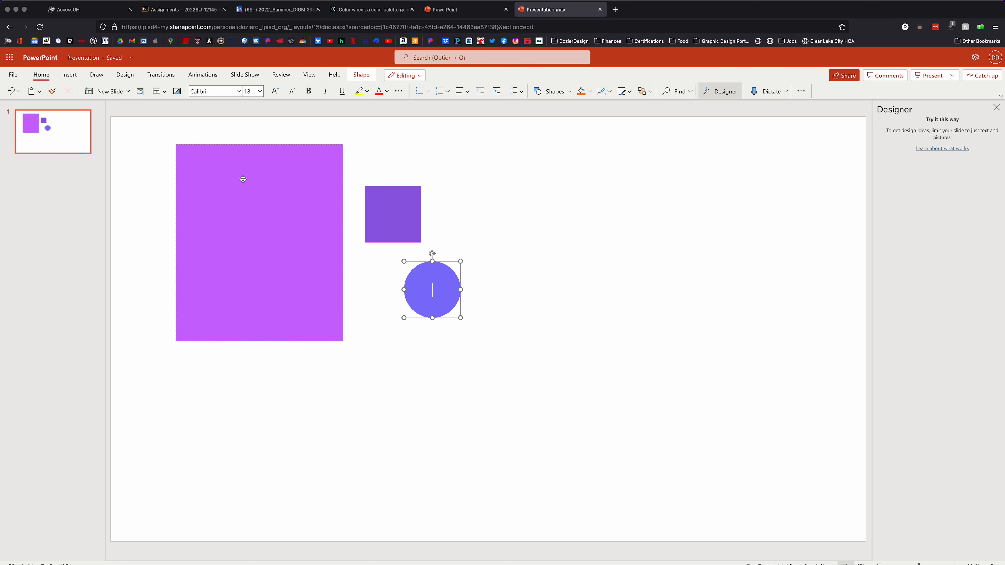
{"action": "left_click", "coordinate": [482, 267]}
{"action": "left_click", "coordinate": [271, 207]}
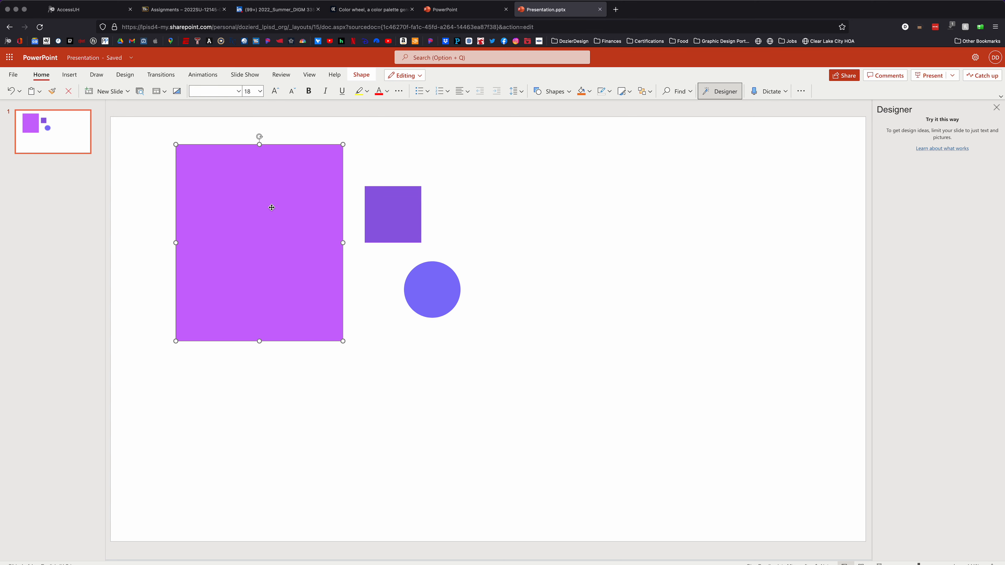
{"action": "left_click", "coordinate": [399, 211]}
{"action": "left_click", "coordinate": [421, 270]}
{"action": "left_click", "coordinate": [296, 217]}
{"action": "left_click", "coordinate": [20, 75]}
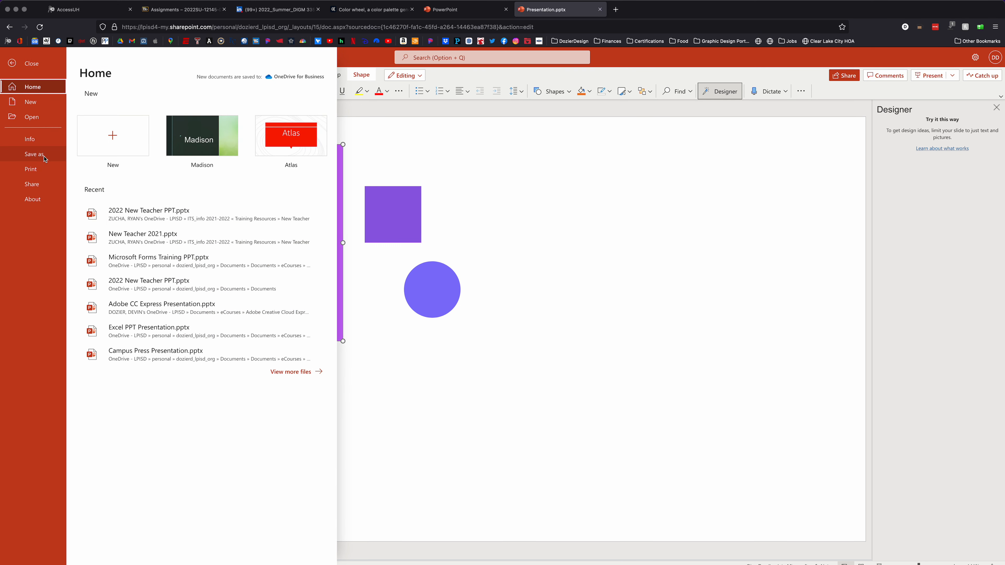
{"action": "left_click", "coordinate": [539, 279]}
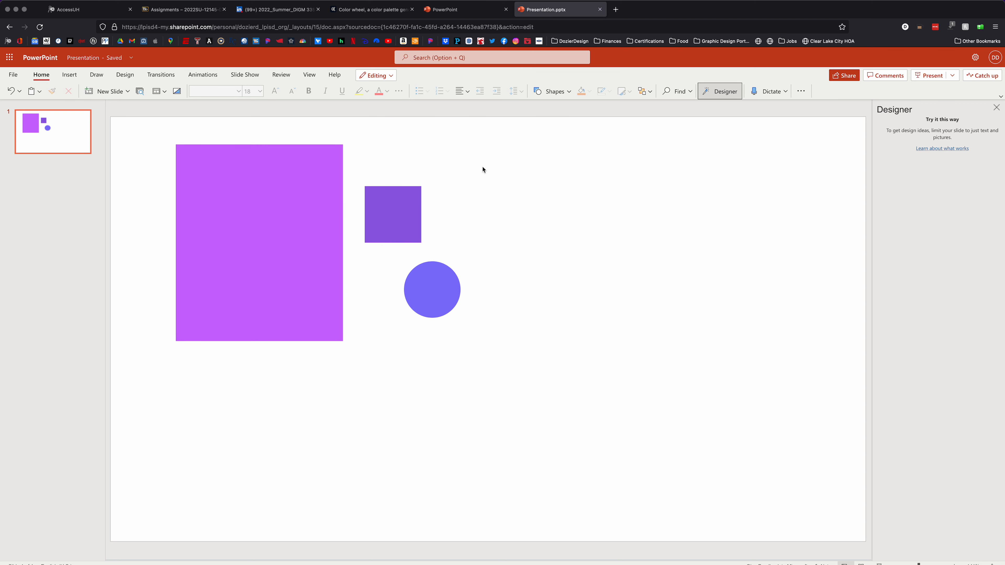
Switch to Adobe Color, apply the Monochromatic harmony rule and shift the base color to green #14E069
{"action": "left_click", "coordinate": [375, 11]}
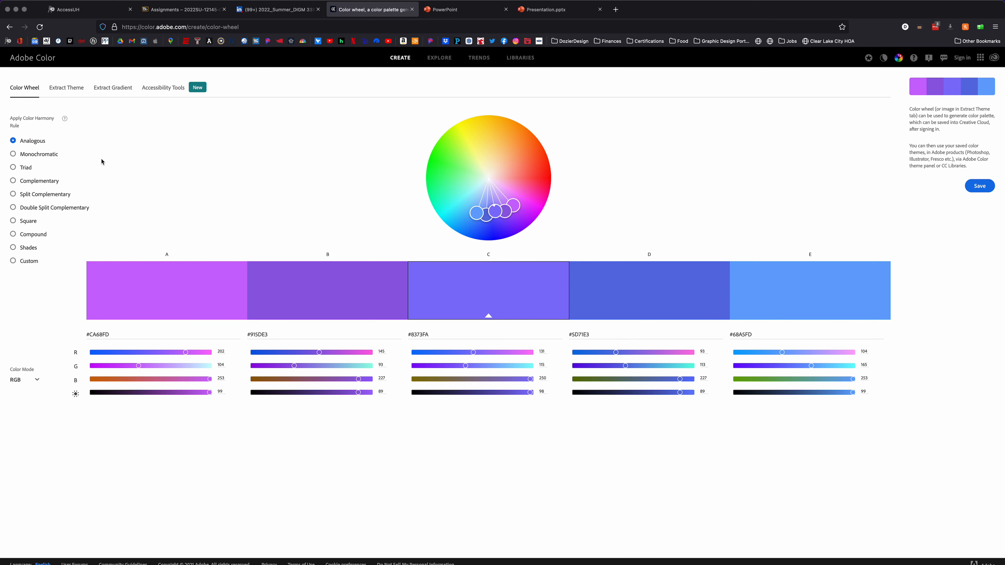
{"action": "left_click", "coordinate": [12, 155]}
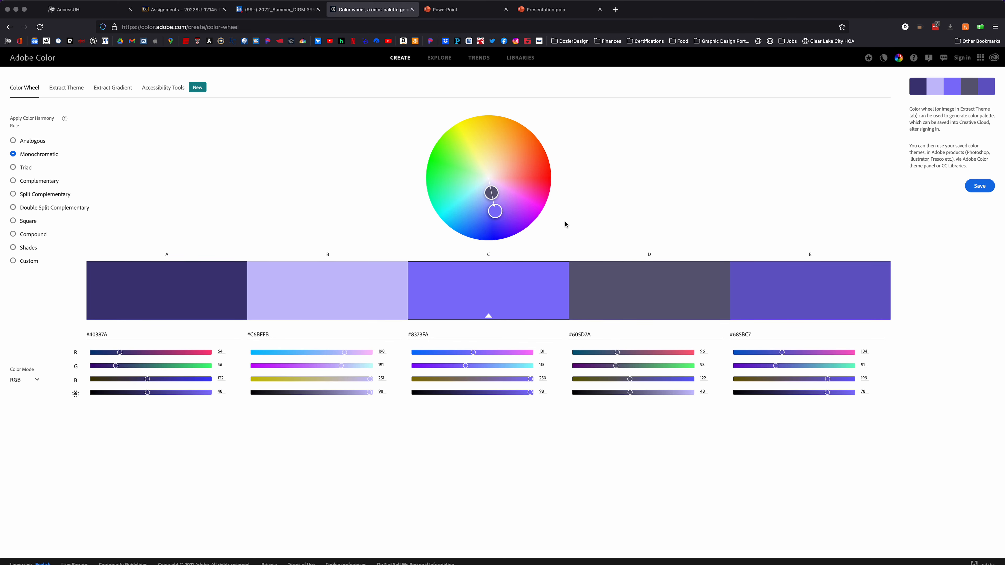
{"action": "left_click_drag", "start_coordinate": [495, 210], "coordinate": [432, 185]}
{"action": "left_click", "coordinate": [539, 196]}
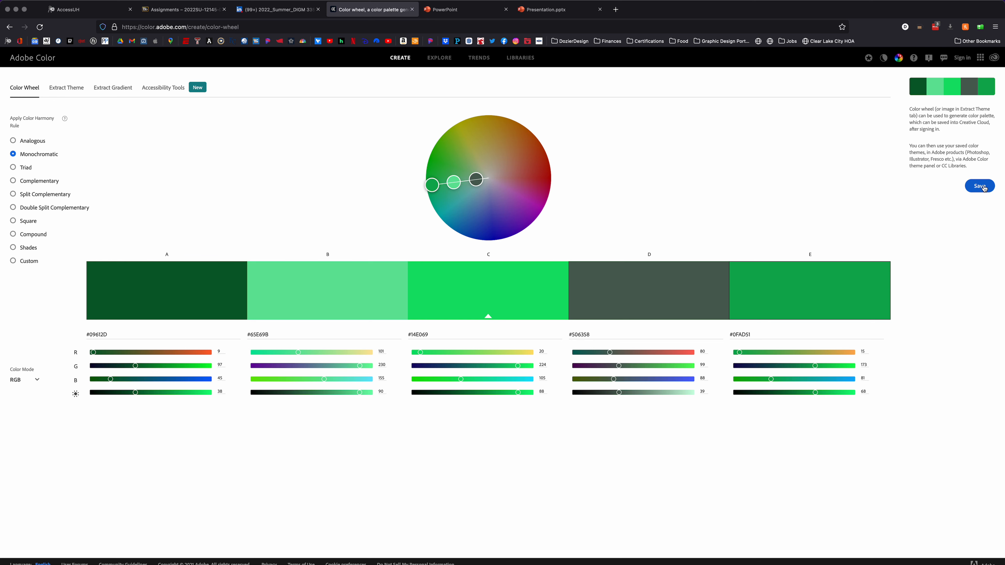
Apply the Triad harmony rule and shift the base color to soft blue #869BE0
{"action": "left_click", "coordinate": [13, 167]}
{"action": "left_click_drag", "start_coordinate": [426, 185], "coordinate": [494, 196]}
{"action": "mouse_move", "coordinate": [490, 185]}
{"action": "left_mouse_down"}
{"action": "mouse_move", "coordinate": [543, 200]}
{"action": "mouse_move", "coordinate": [579, 164]}
{"action": "mouse_move", "coordinate": [536, 106]}
{"action": "mouse_move", "coordinate": [512, 149]}
{"action": "mouse_move", "coordinate": [522, 208]}
{"action": "mouse_move", "coordinate": [483, 203]}
{"action": "left_mouse_up"}
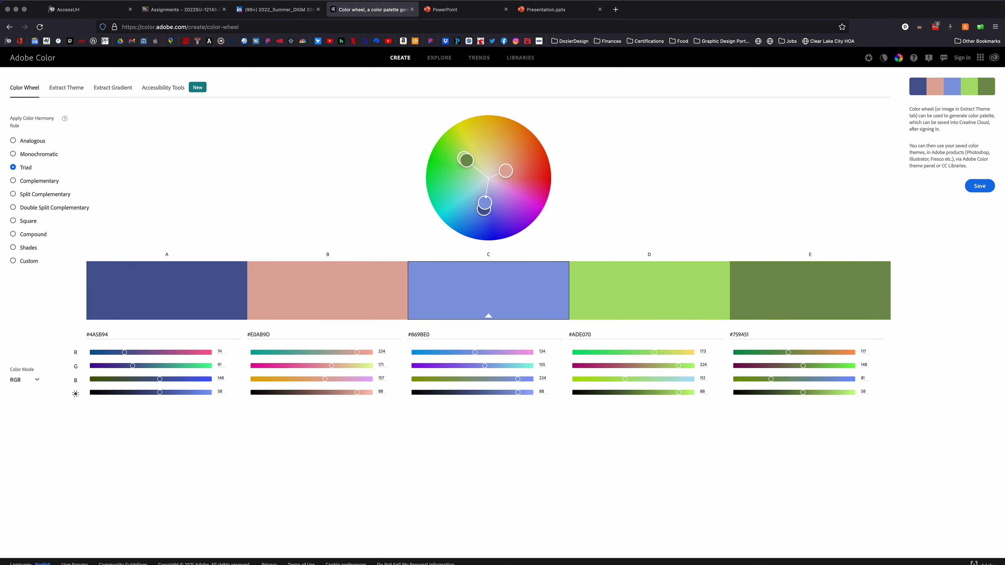
Apply the Complementary harmony rule and shift the base color to salmon #E09E96
{"action": "left_click", "coordinate": [20, 181]}
{"action": "left_click_drag", "start_coordinate": [481, 206], "coordinate": [509, 174]}
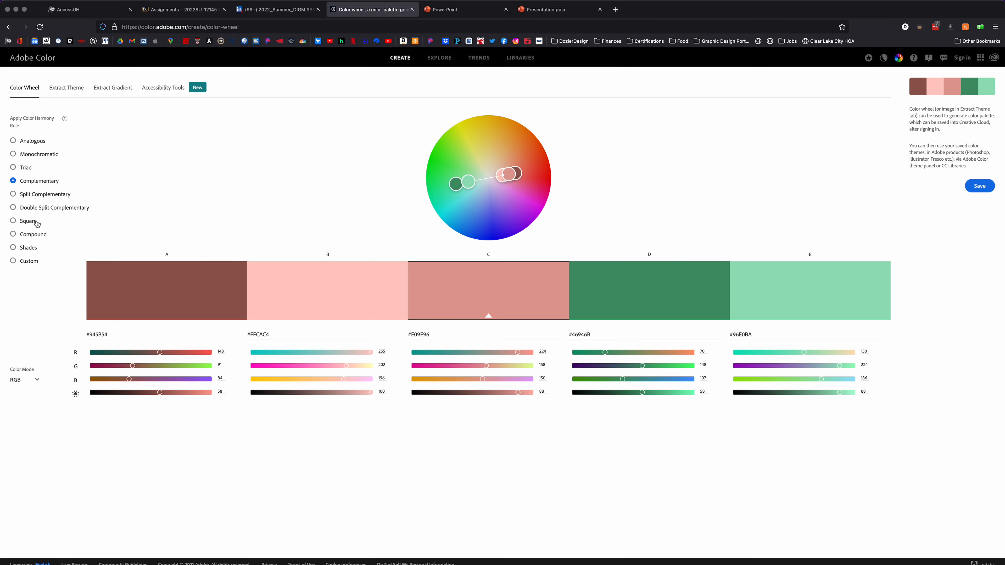
Apply the Split Complementary harmony rule and shift the base color into the wheel's orange area
{"action": "left_click", "coordinate": [8, 193]}
{"action": "left_click_drag", "start_coordinate": [509, 175], "coordinate": [514, 133]}
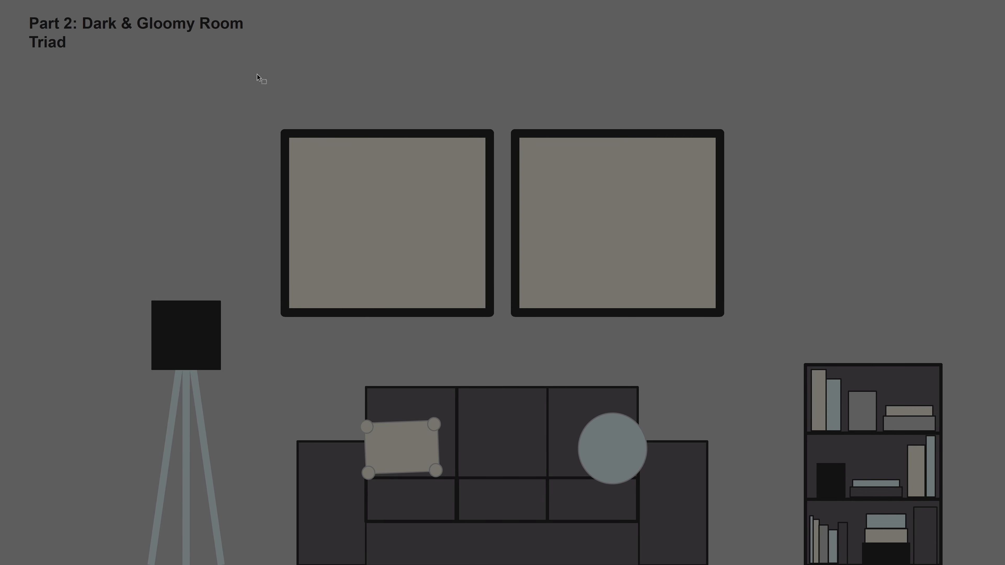
Go to the Lab Assignment 5: Color instructions and review the Part 1 and Part 2 requirements
{"action": "left_click", "coordinate": [138, 0]}
{"action": "left_click", "coordinate": [83, 22]}
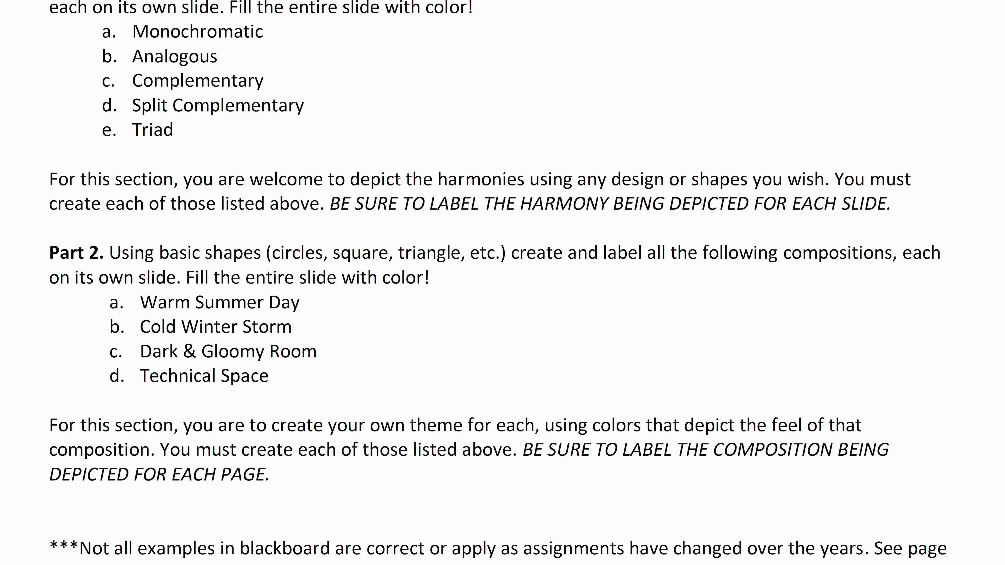
{"action": "scroll", "coordinate": [399, 182], "scroll_direction": "up", "scroll_amount": 3}
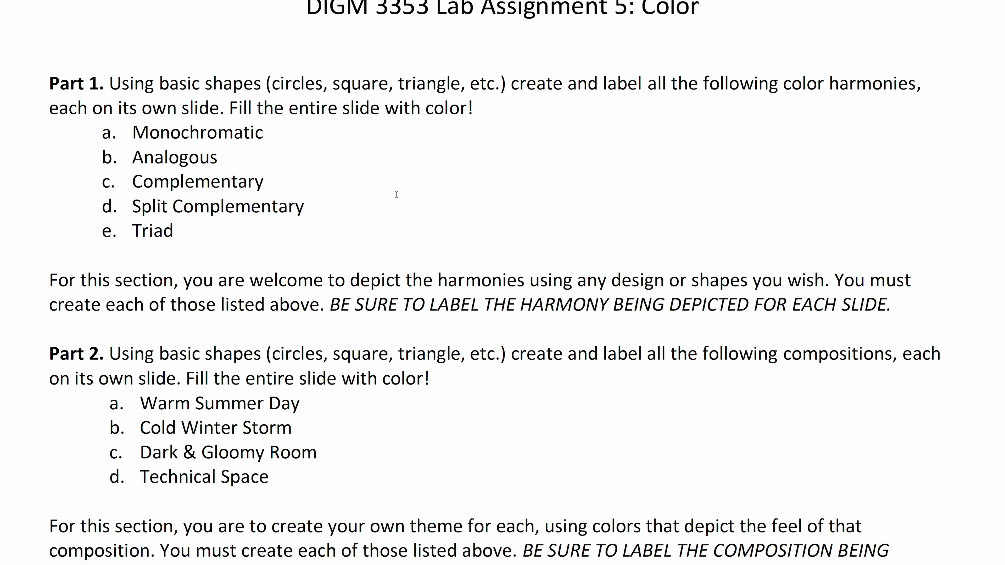